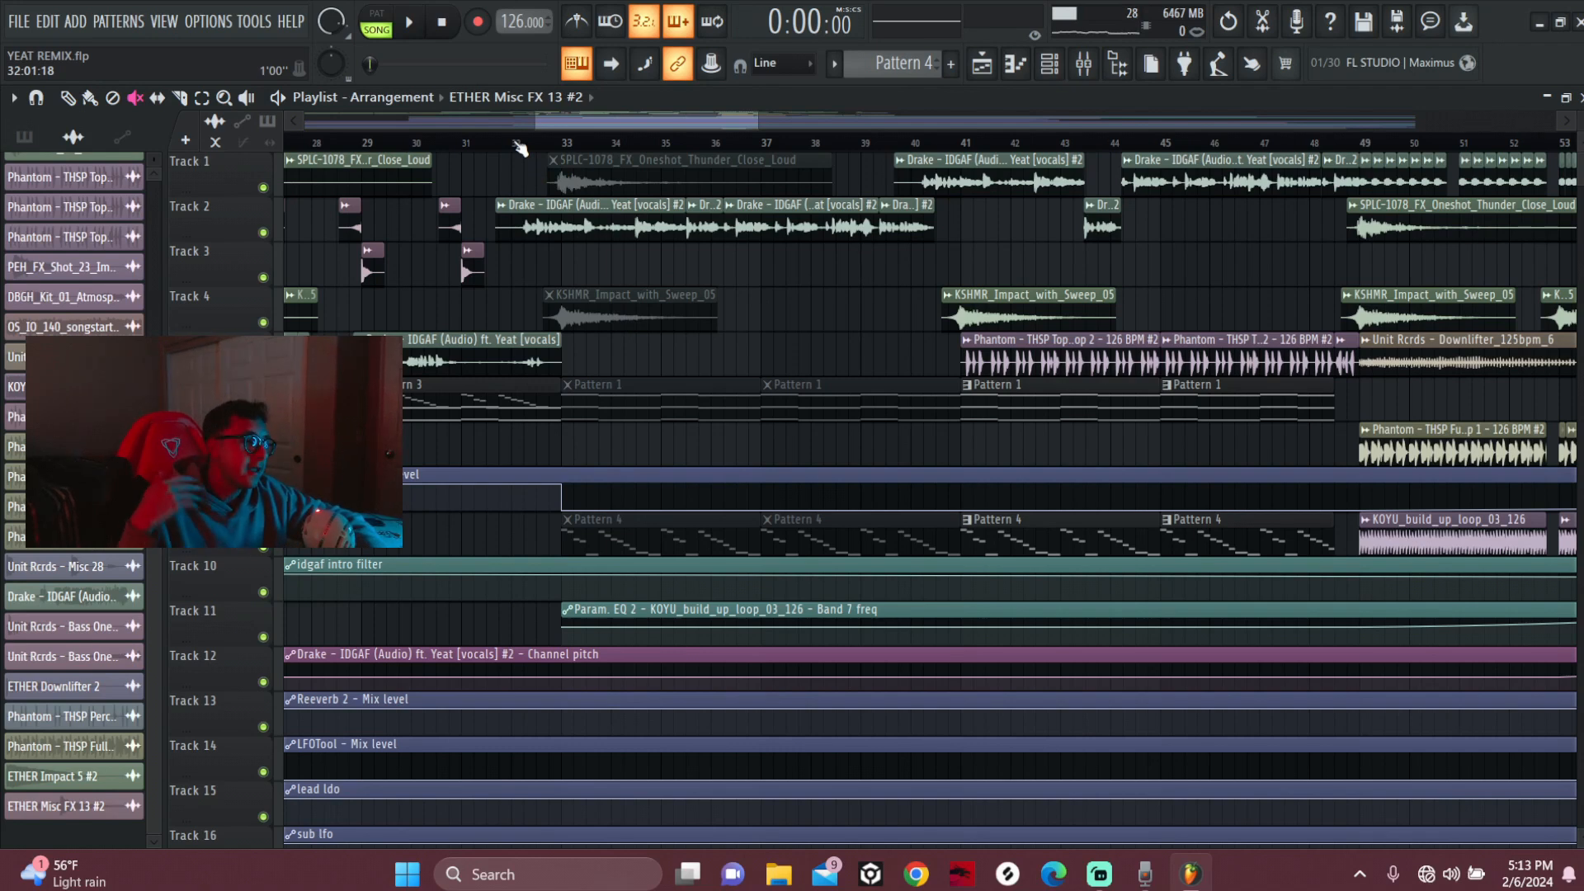
- Audition the vocal section in the playlist, starting playback from bar 32 and from just before bar 33
click(515, 144)
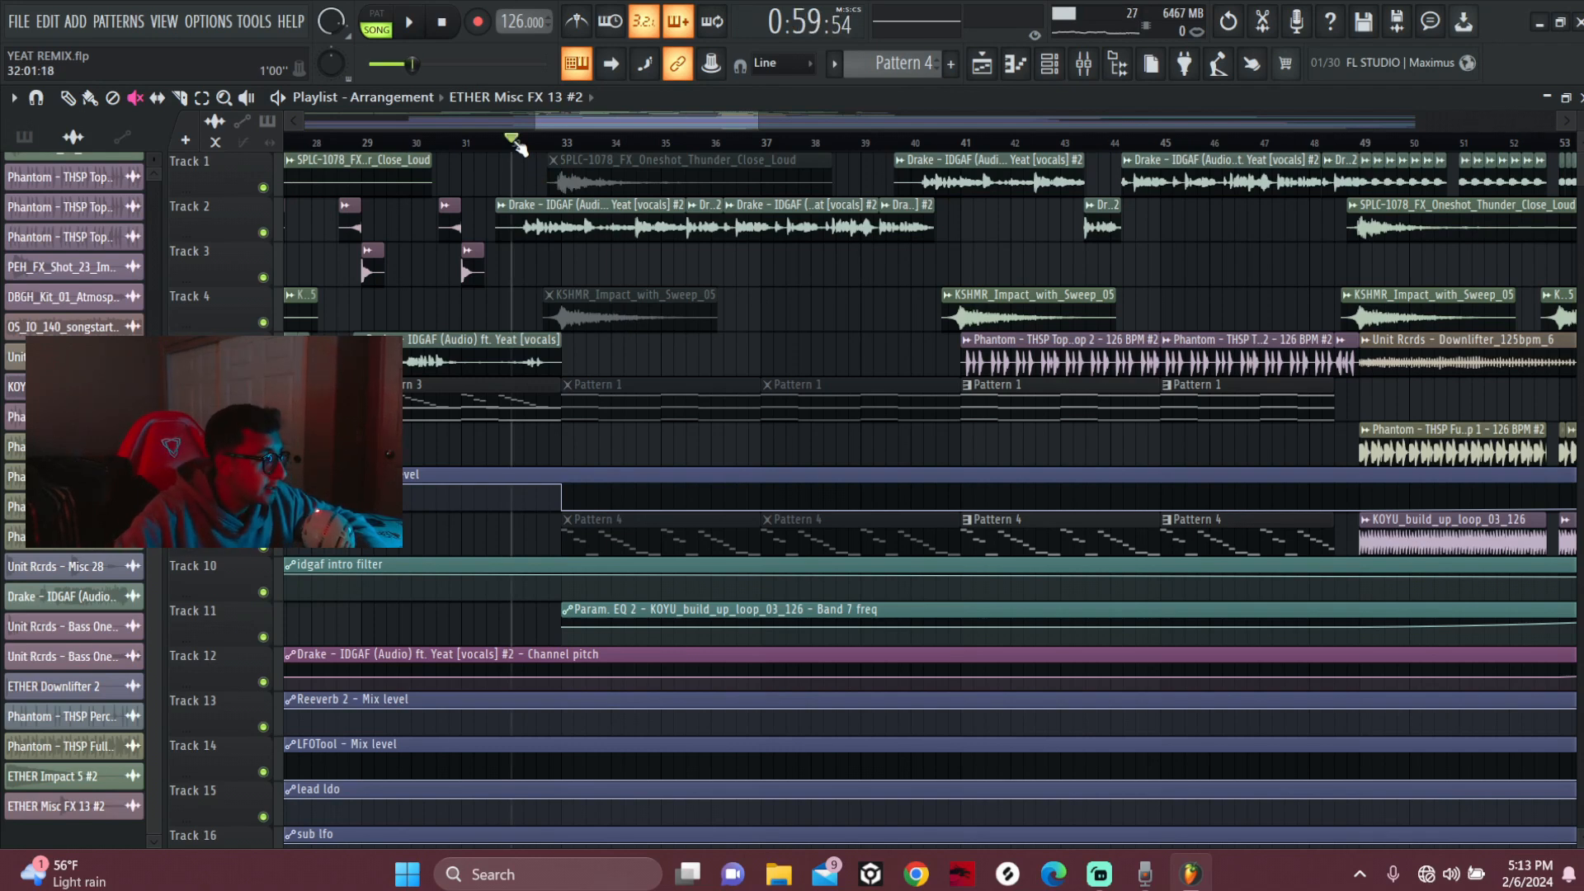
key(space)
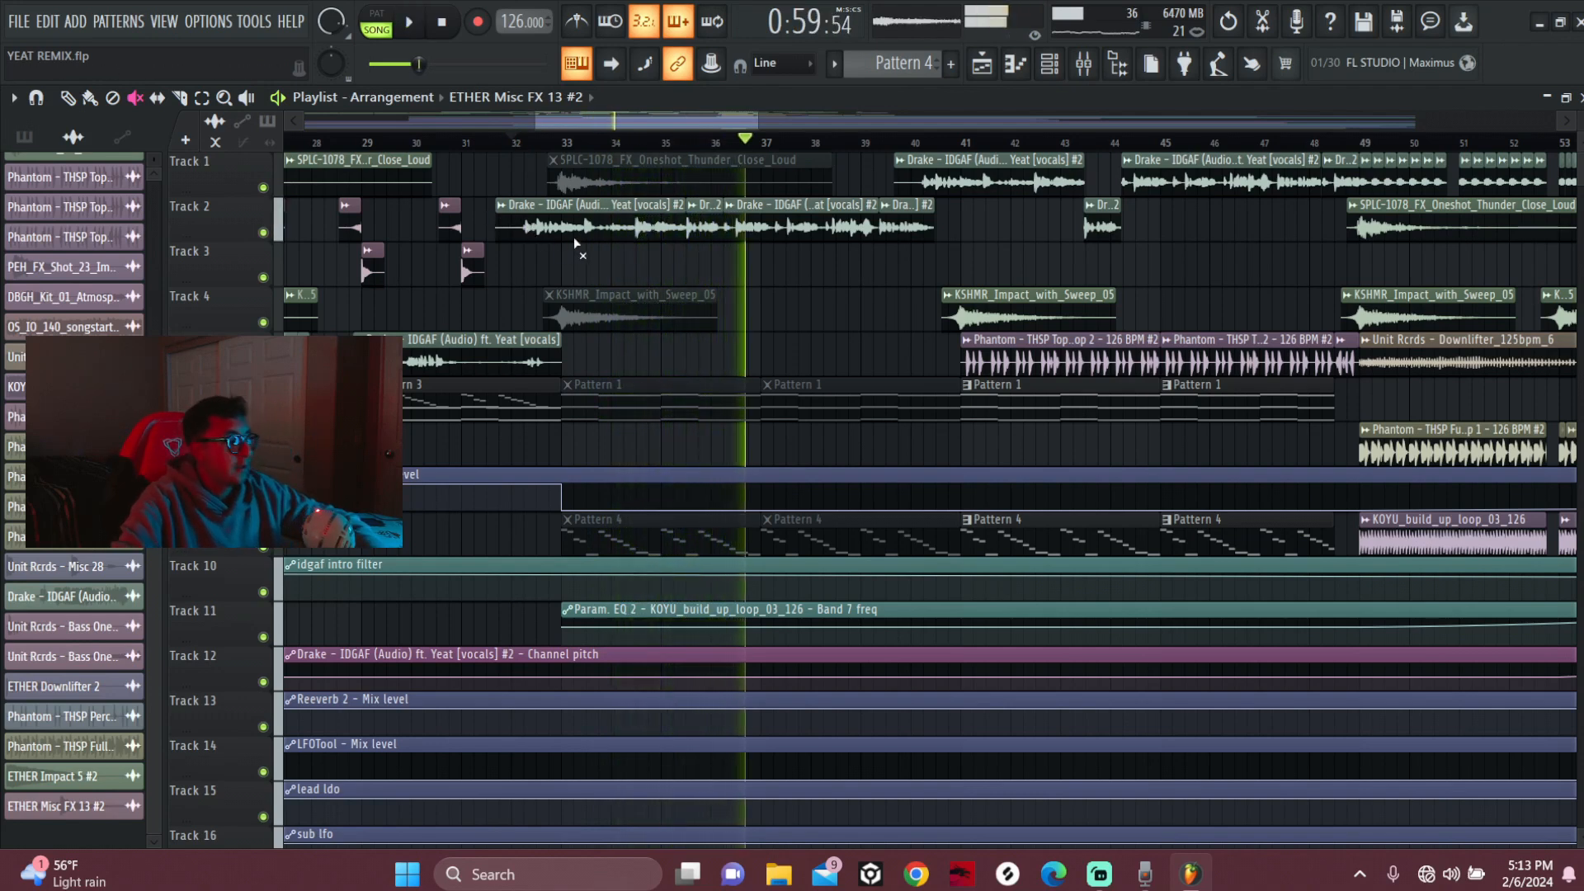
key(space)
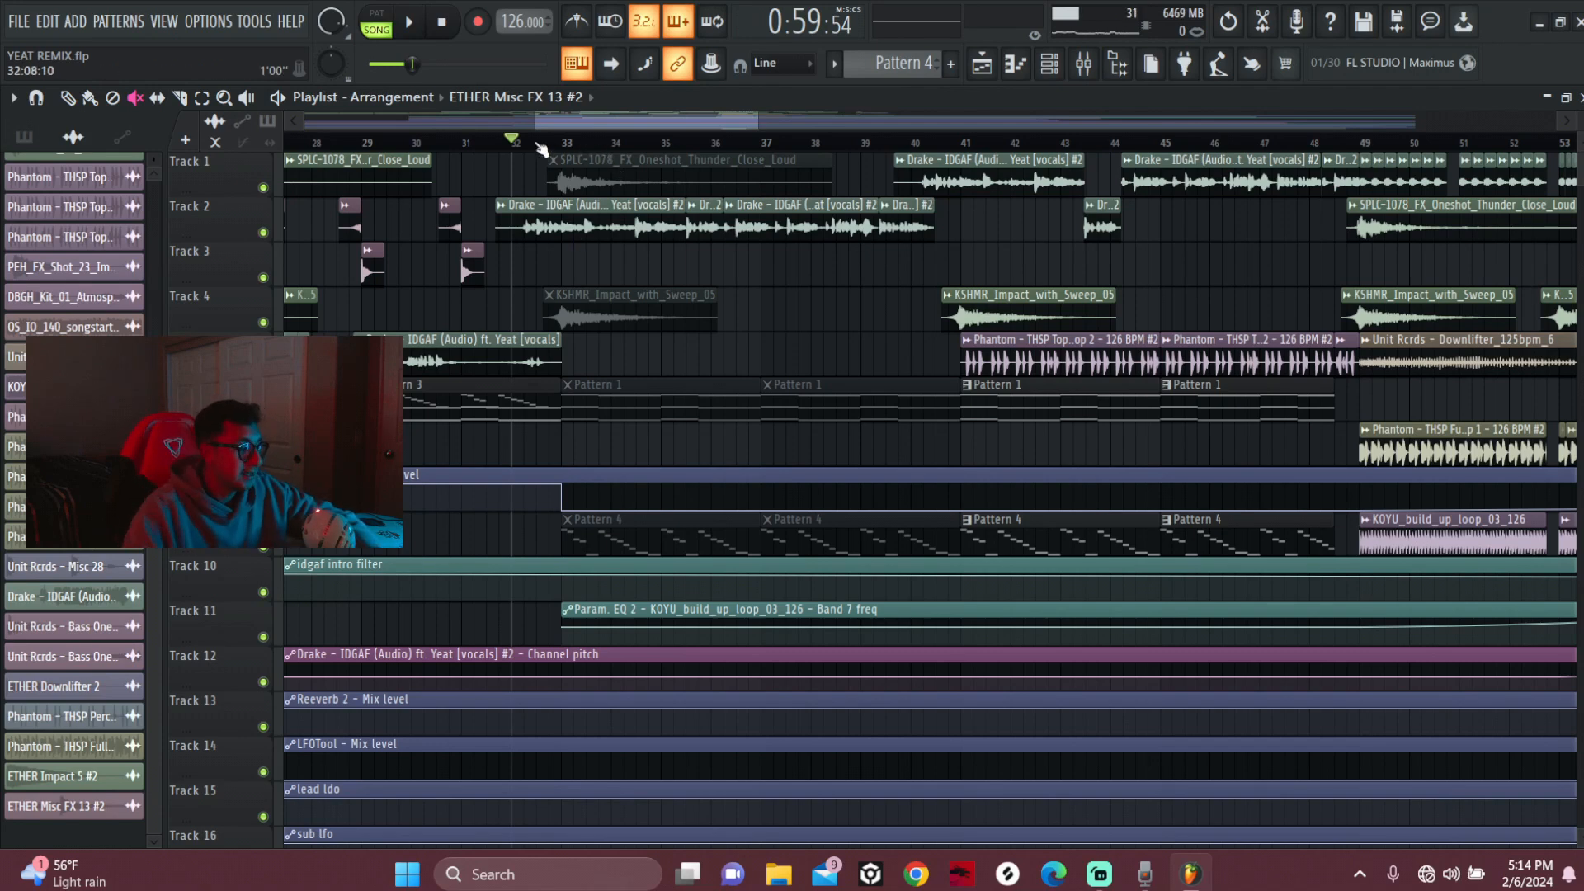
click(538, 142)
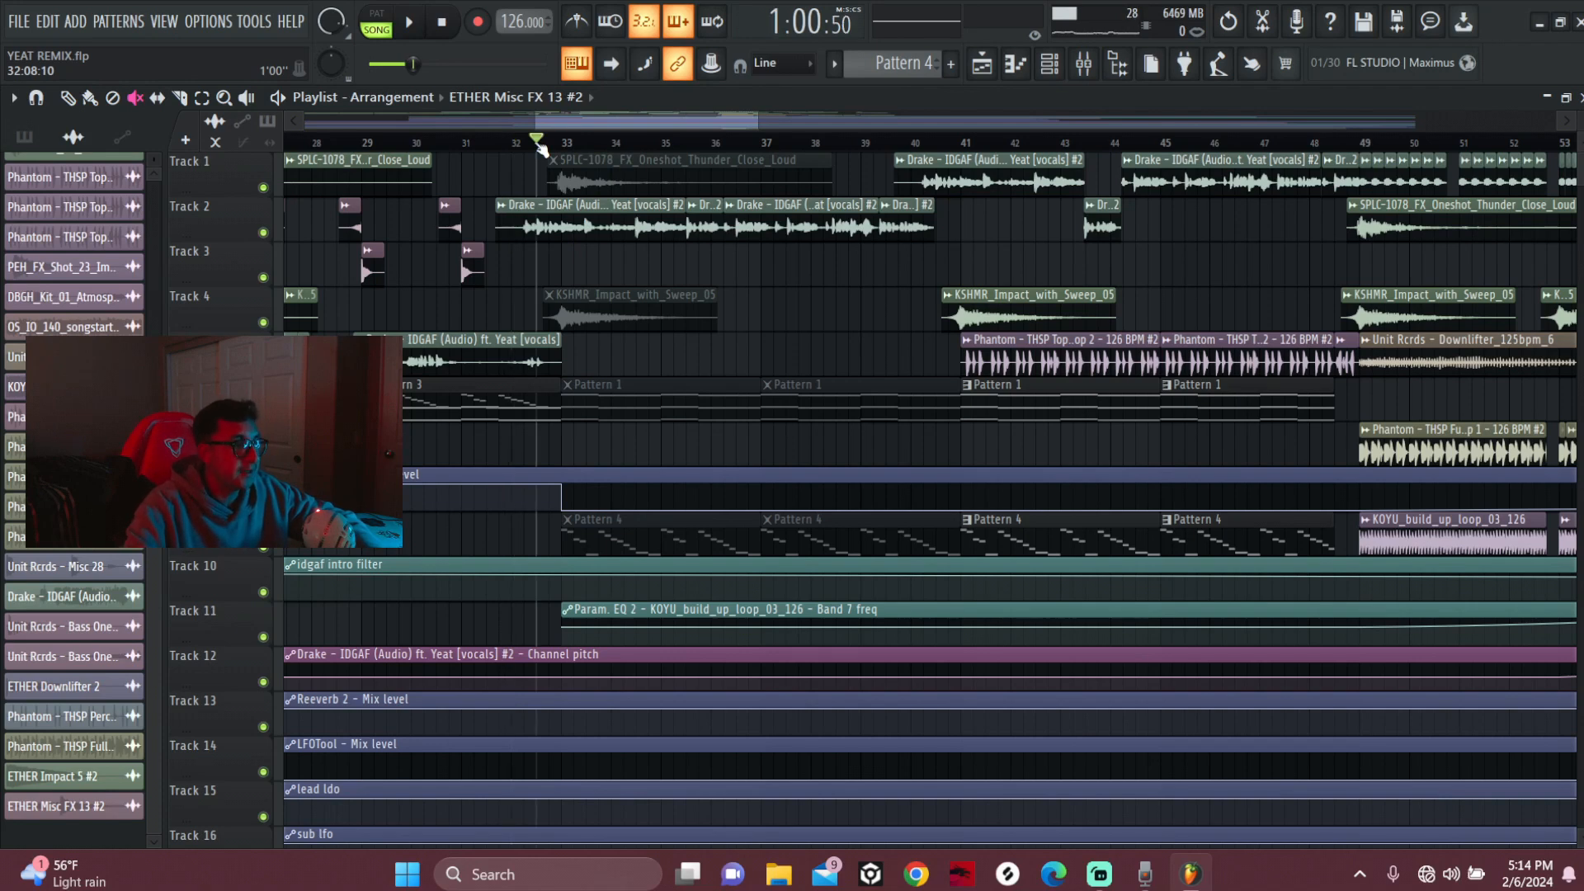
key(space)
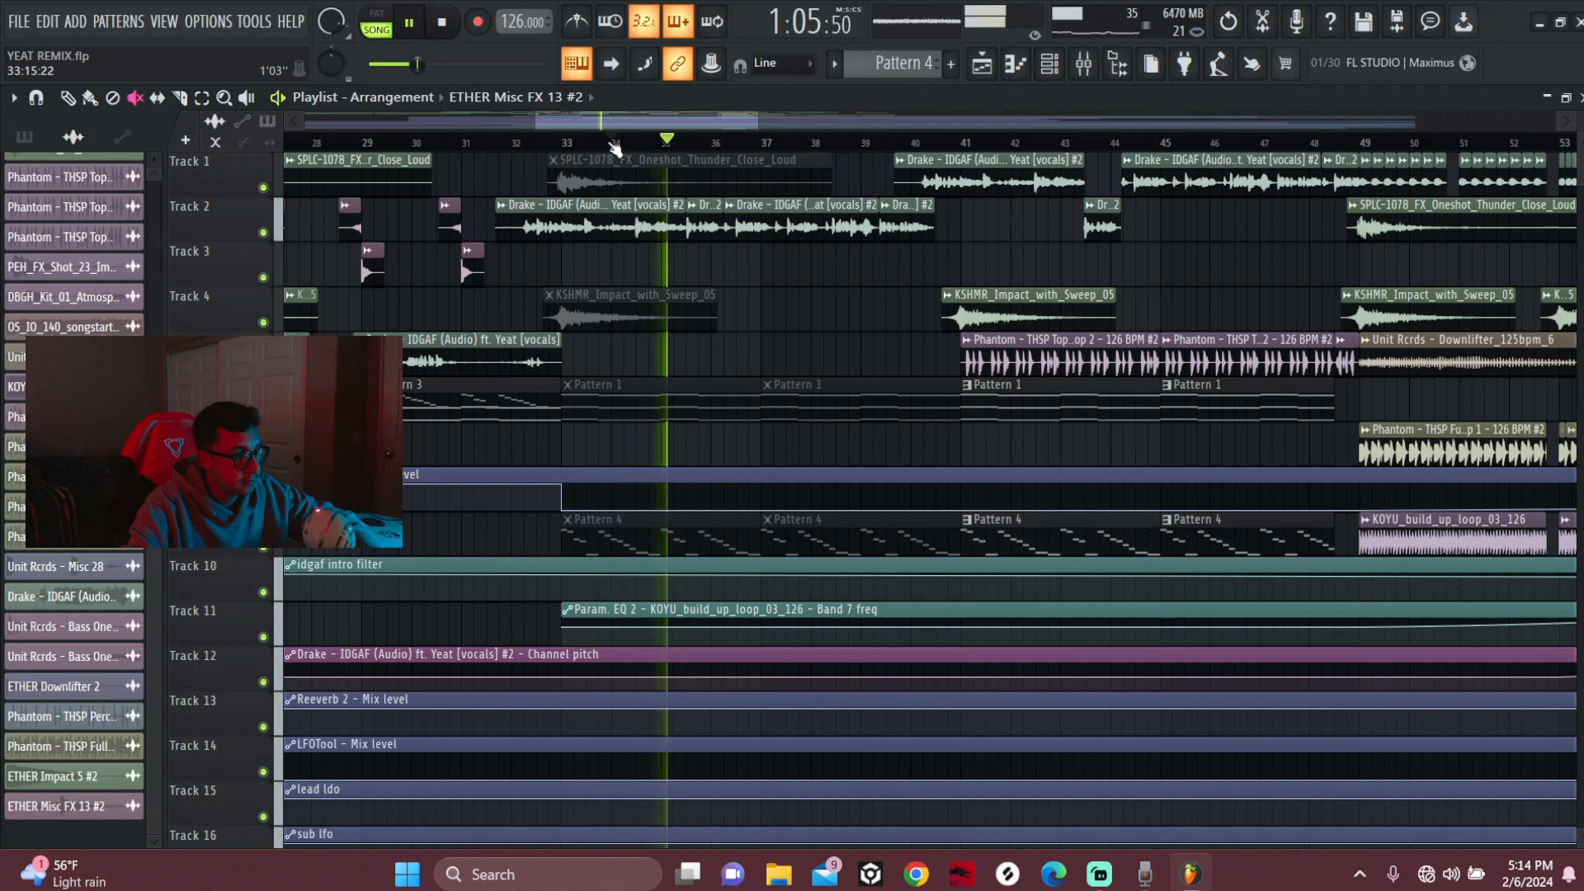
key(space)
click(612, 142)
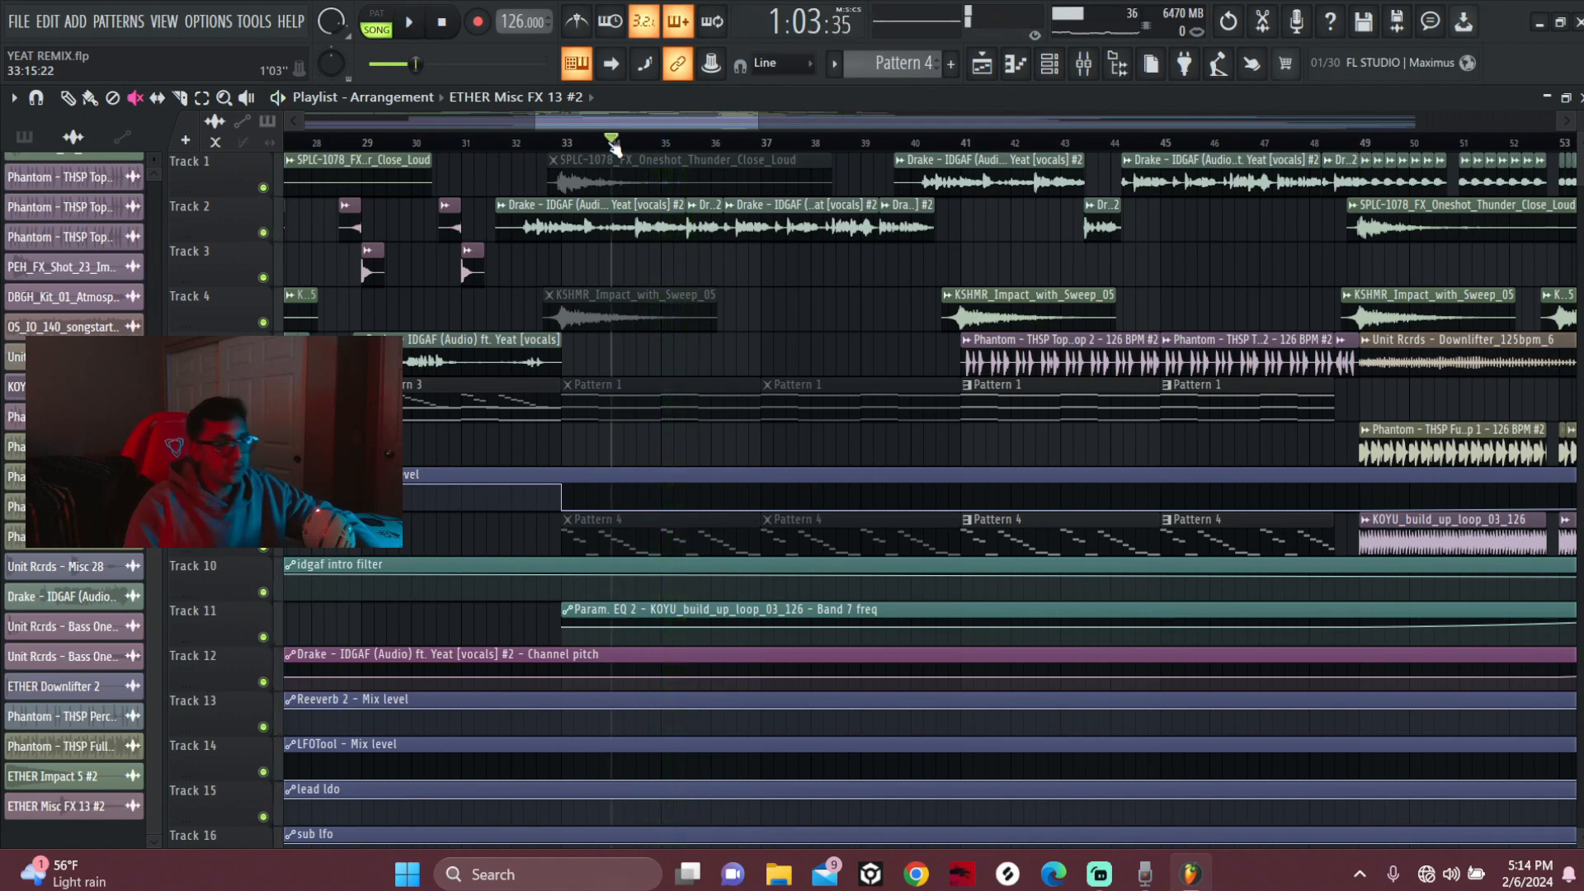
- Open the mixer channel of the Track 2 vocals and examine both Fruity parametric EQ 2 curves
click(1103, 68)
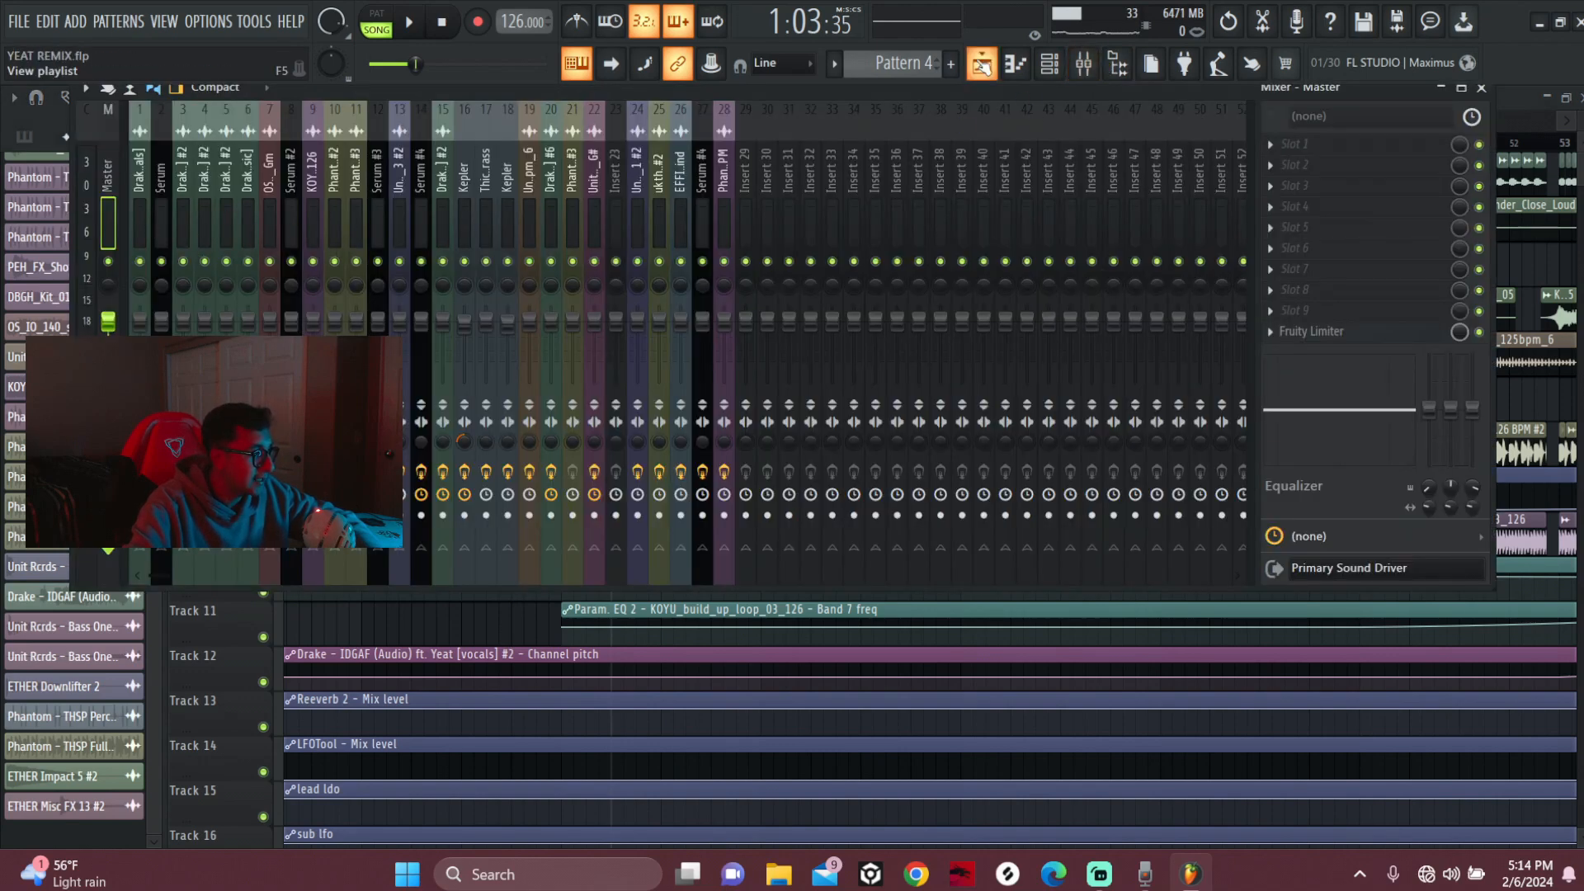
click(982, 64)
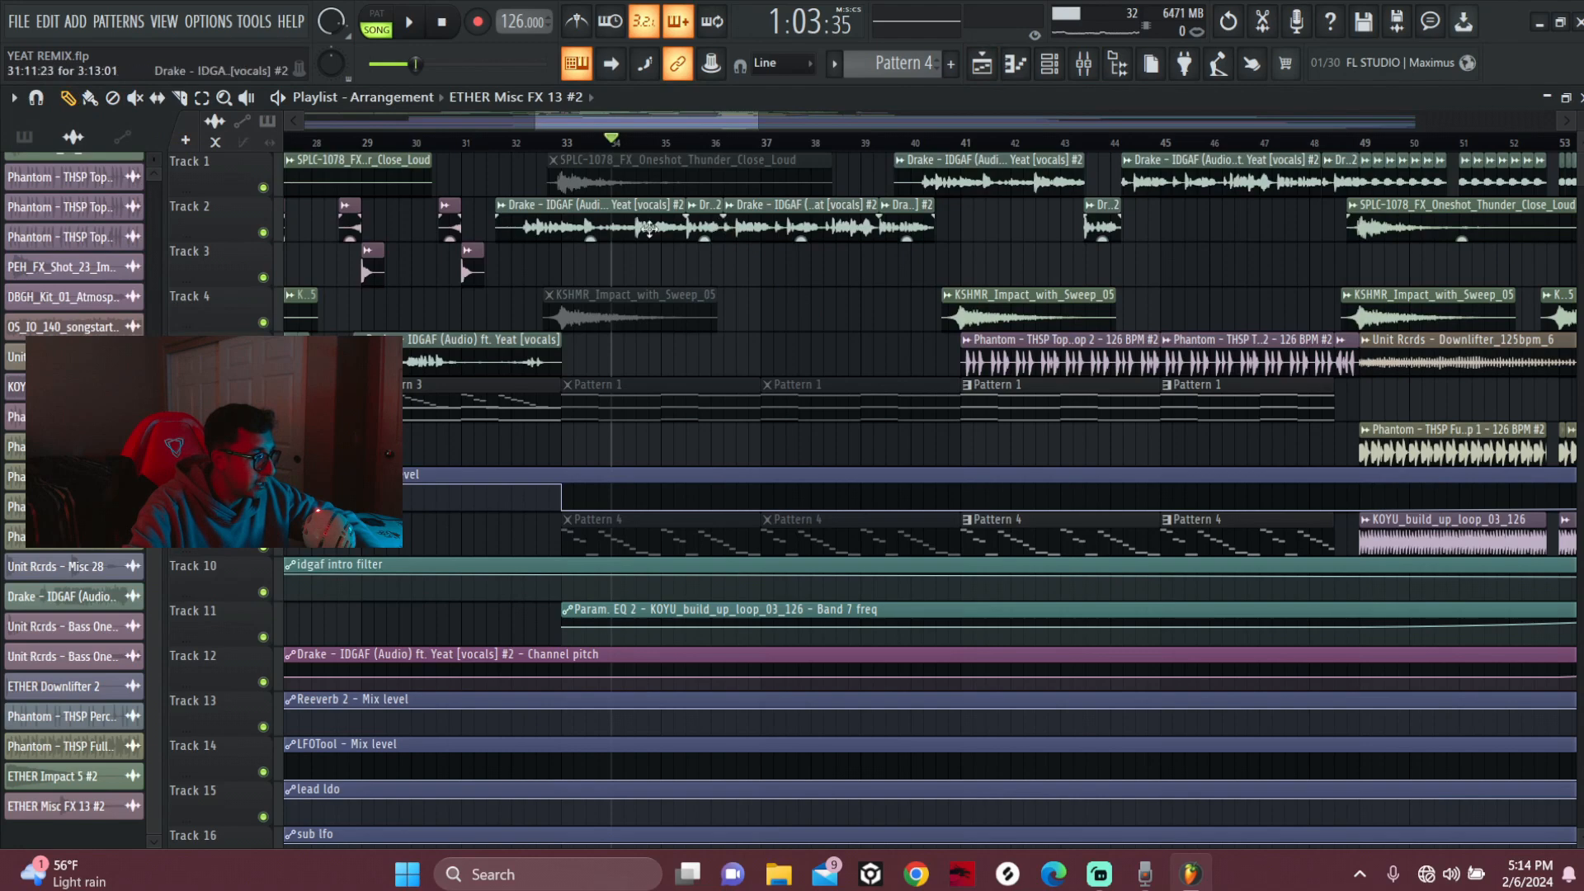
key(F9)
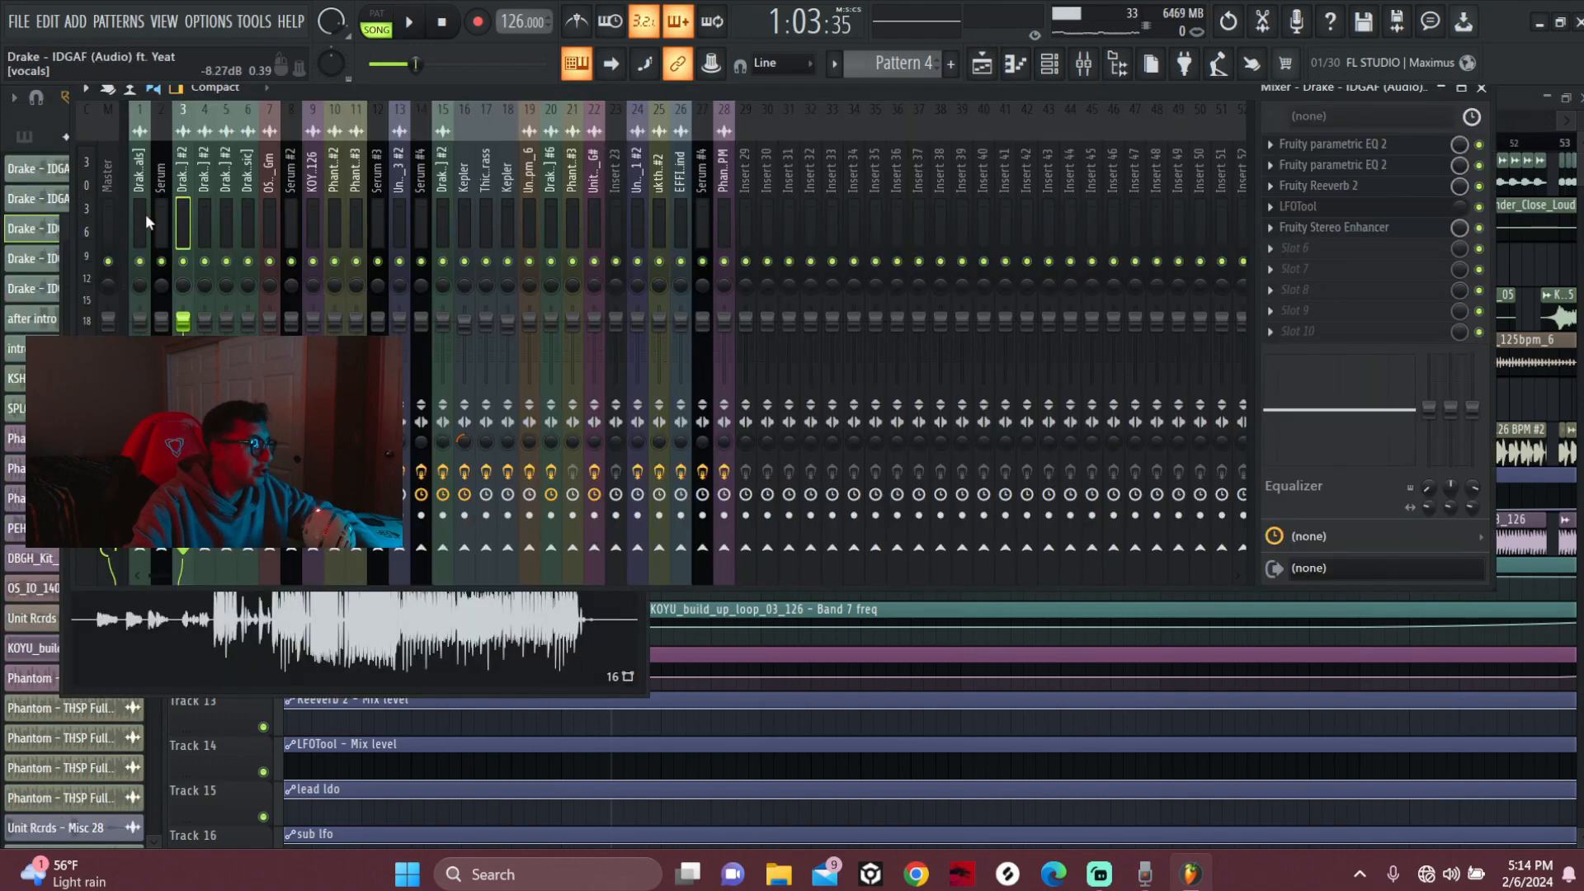
click(1376, 154)
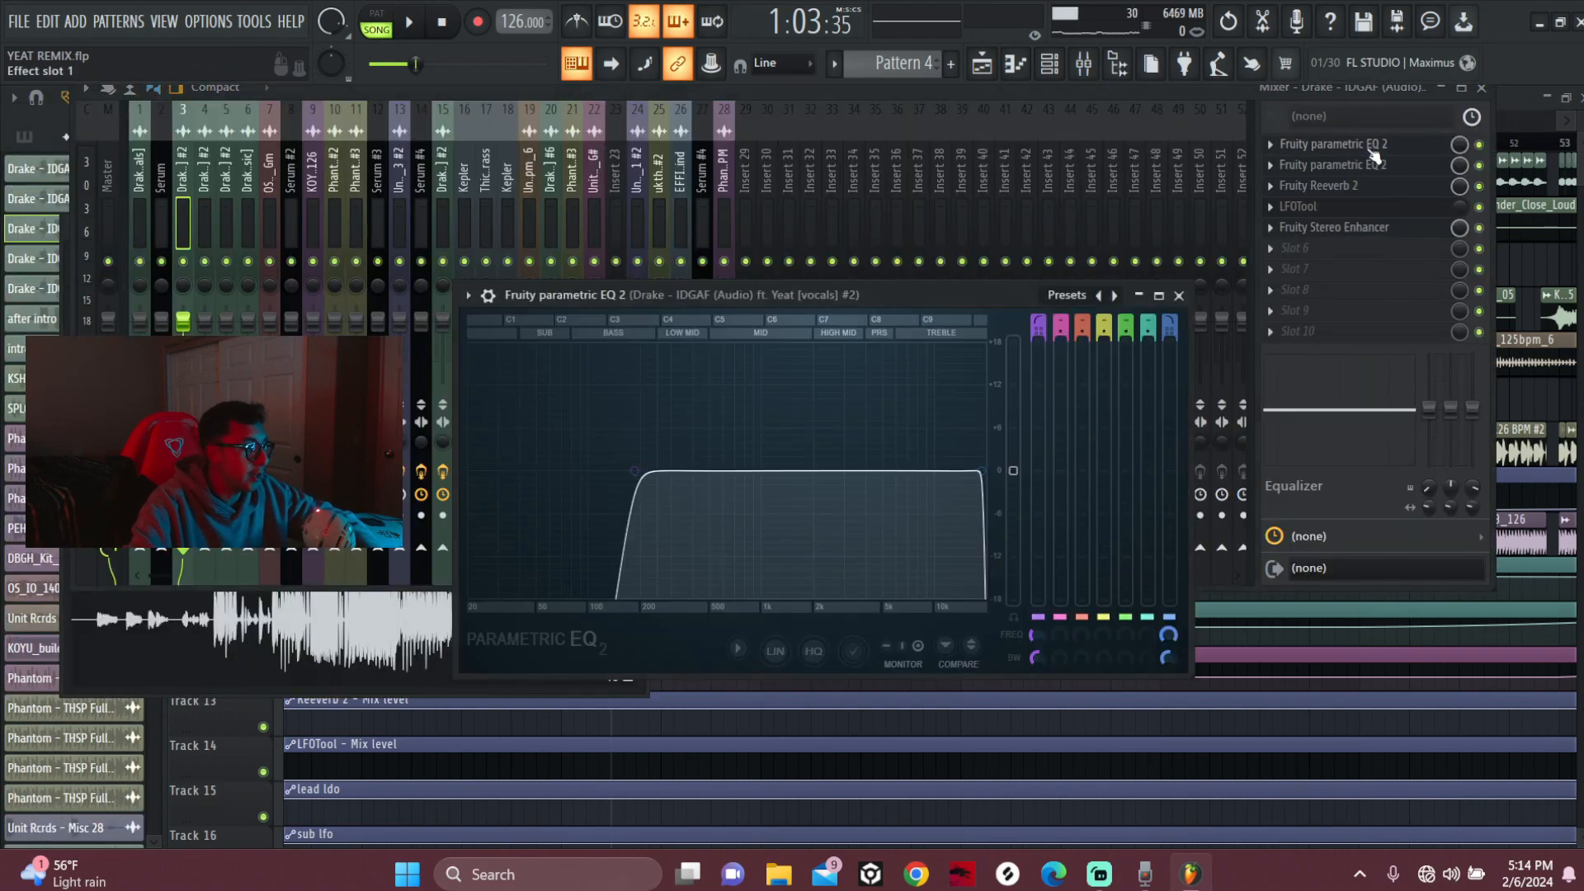
click(1363, 170)
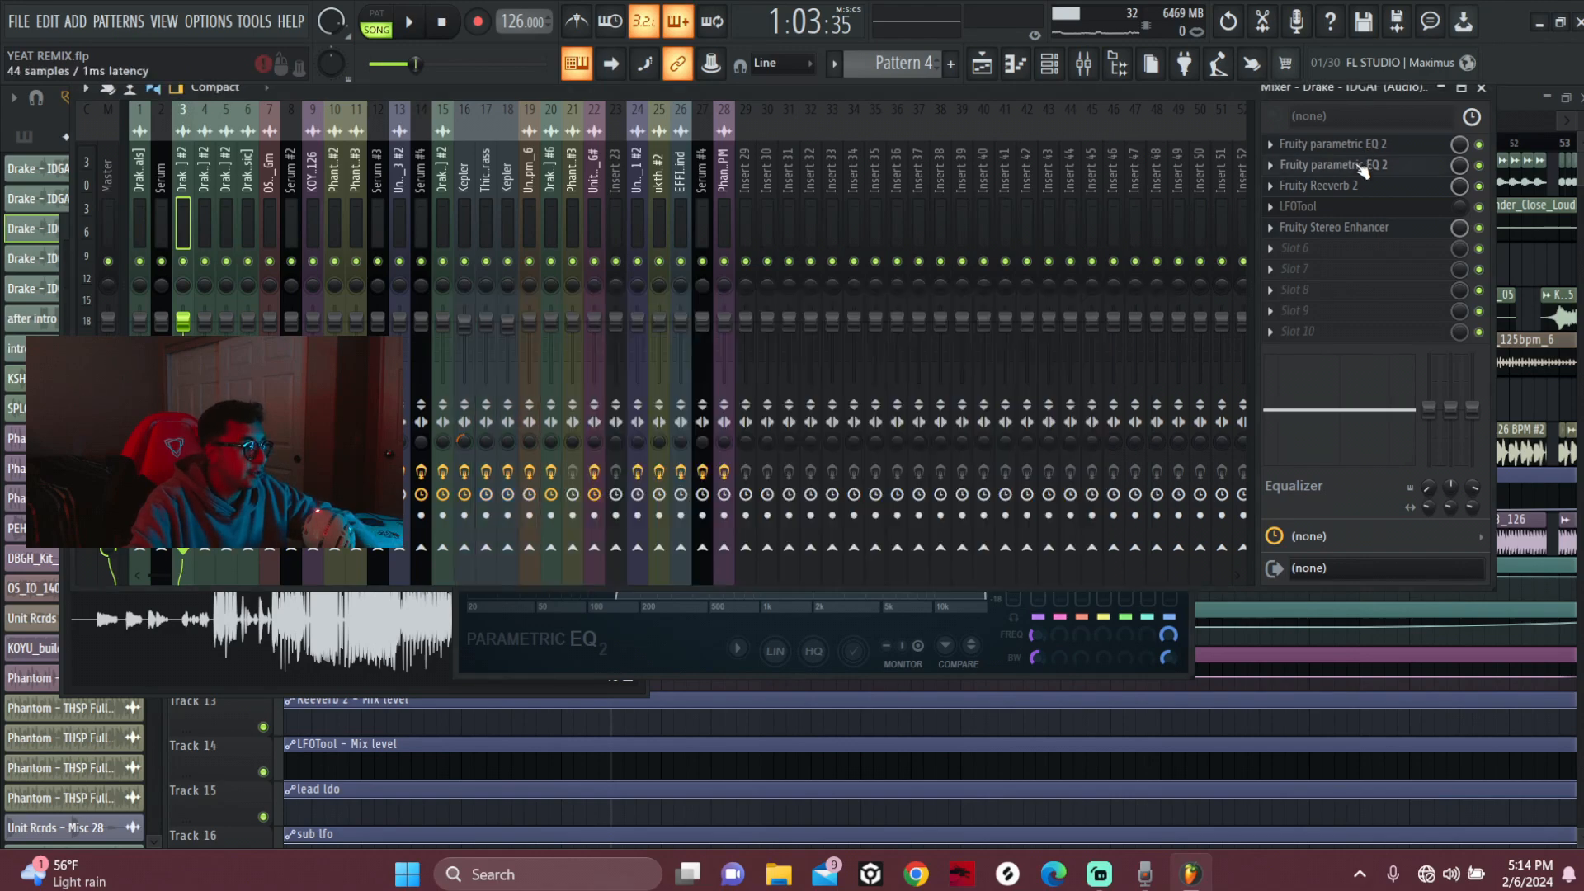
click(1364, 170)
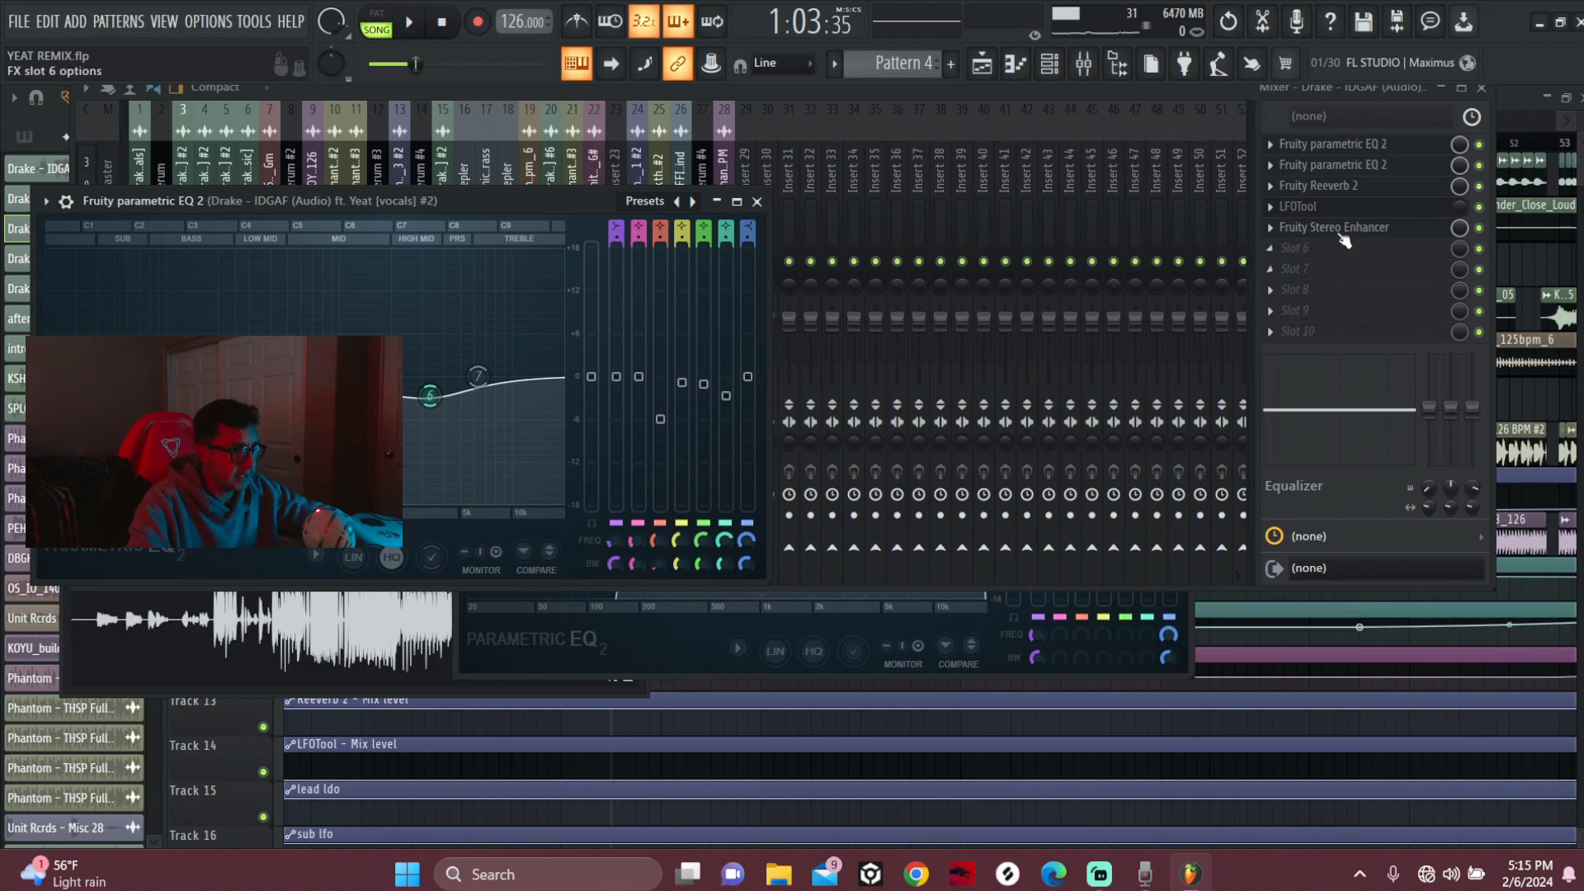
- Examine the vocal channel's Fruity Reeverb 2 and Fruity Stereo Enhancer settings
click(1345, 195)
click(1347, 201)
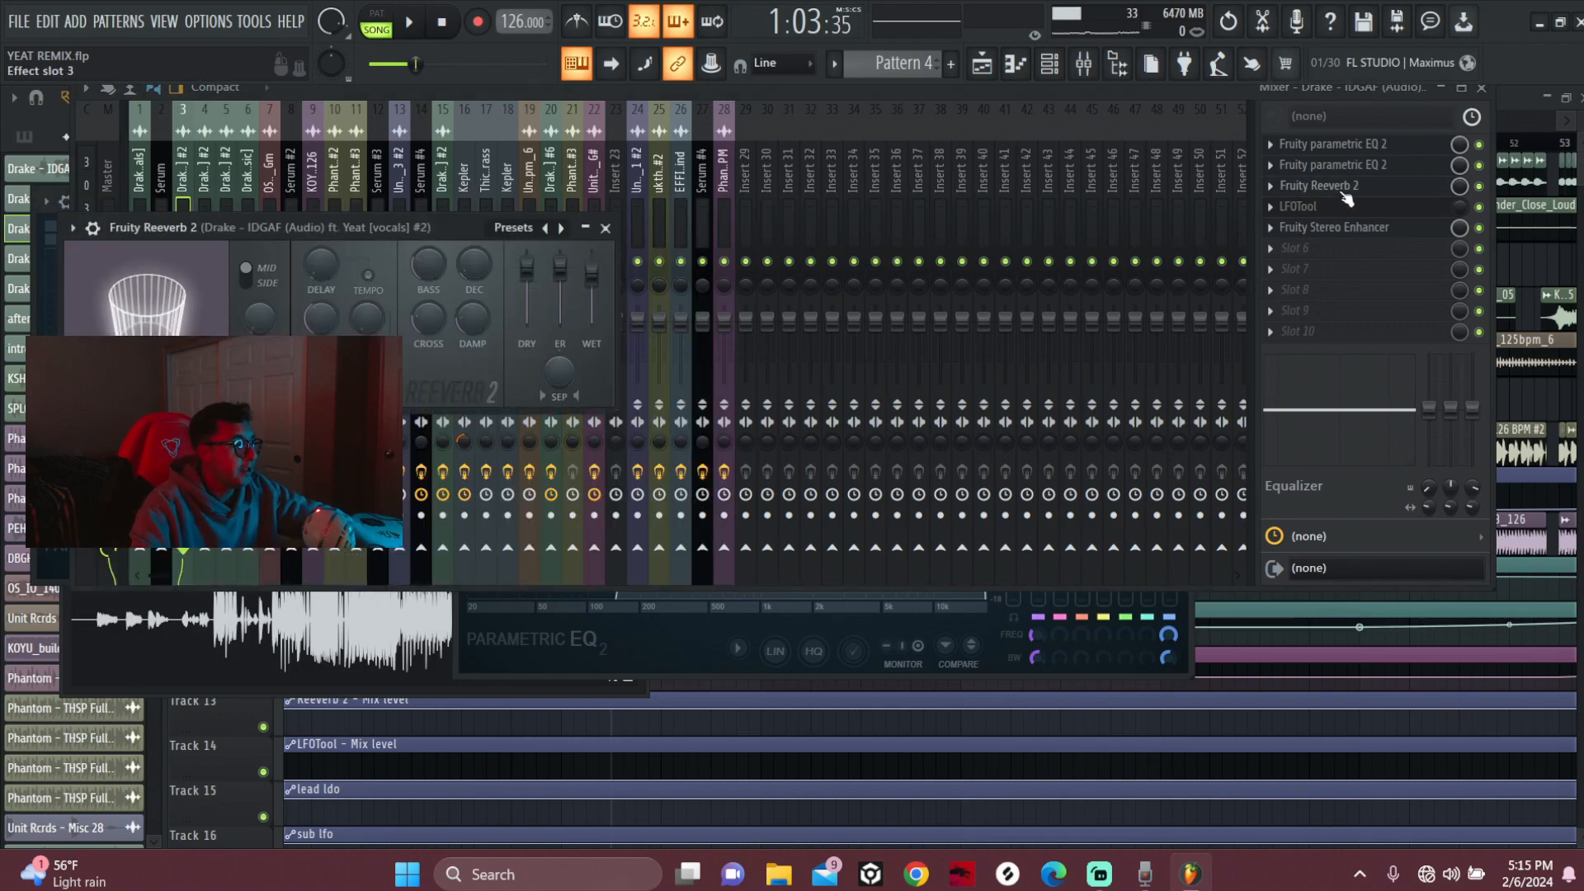
drag(398, 230, 593, 323)
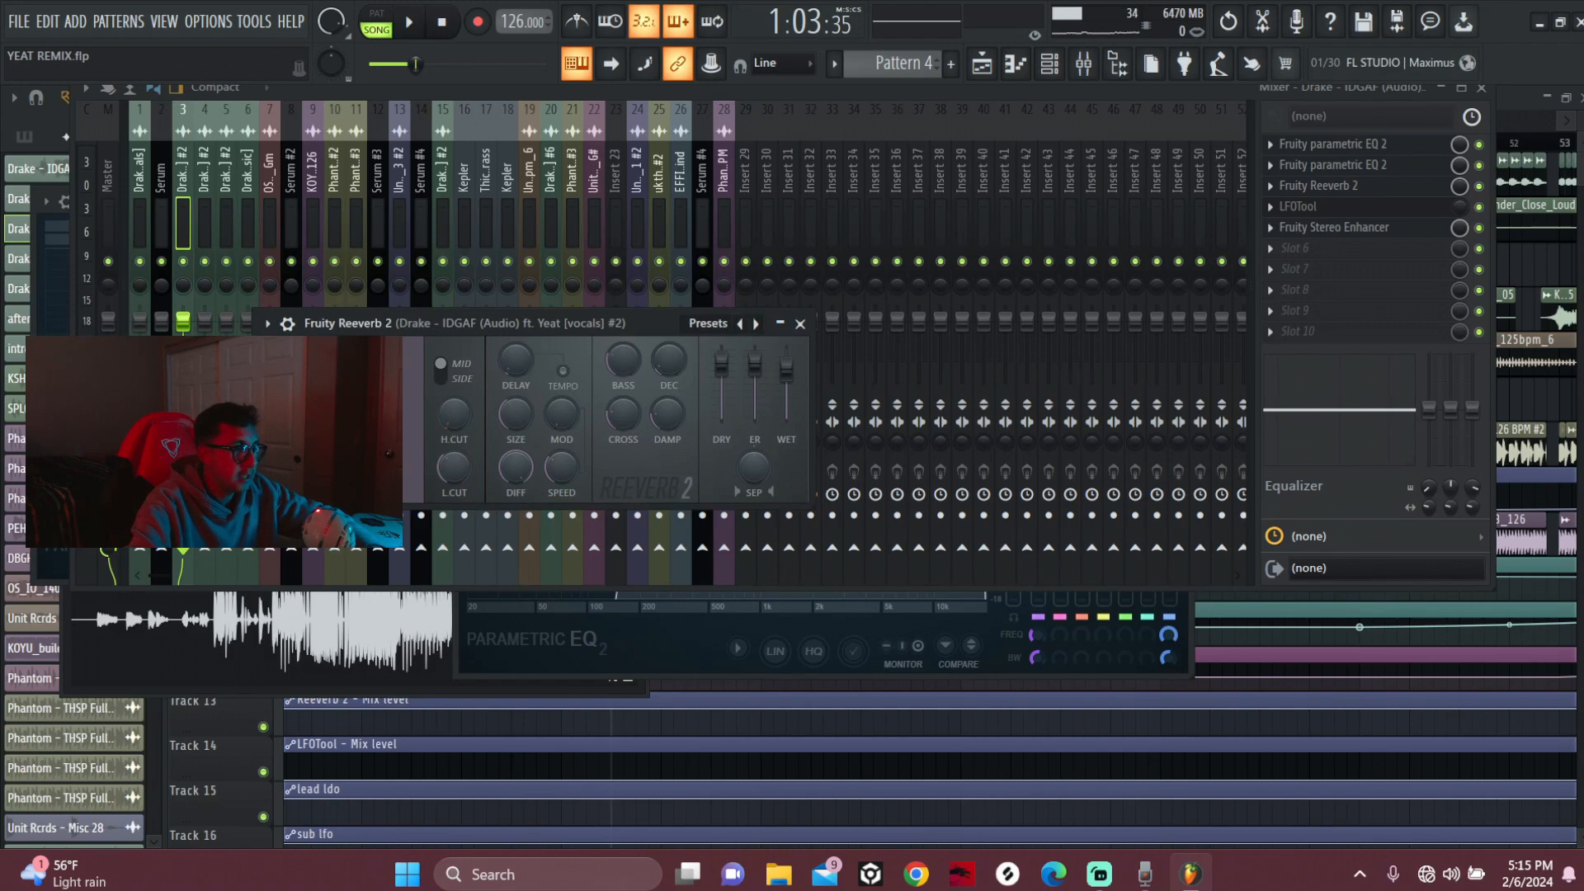
click(1330, 233)
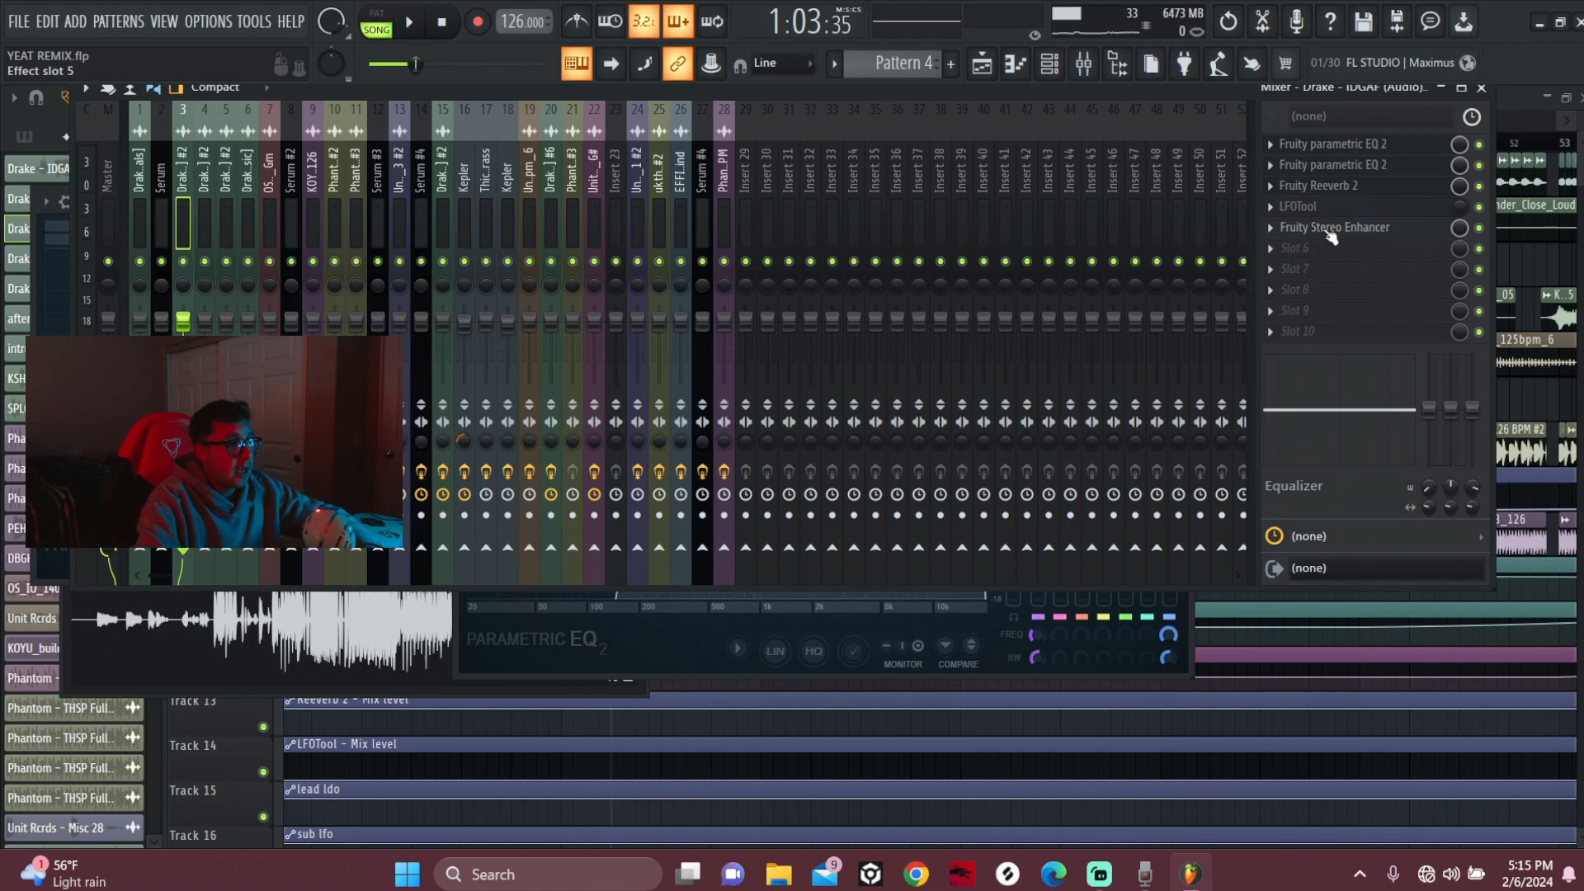
click(1330, 235)
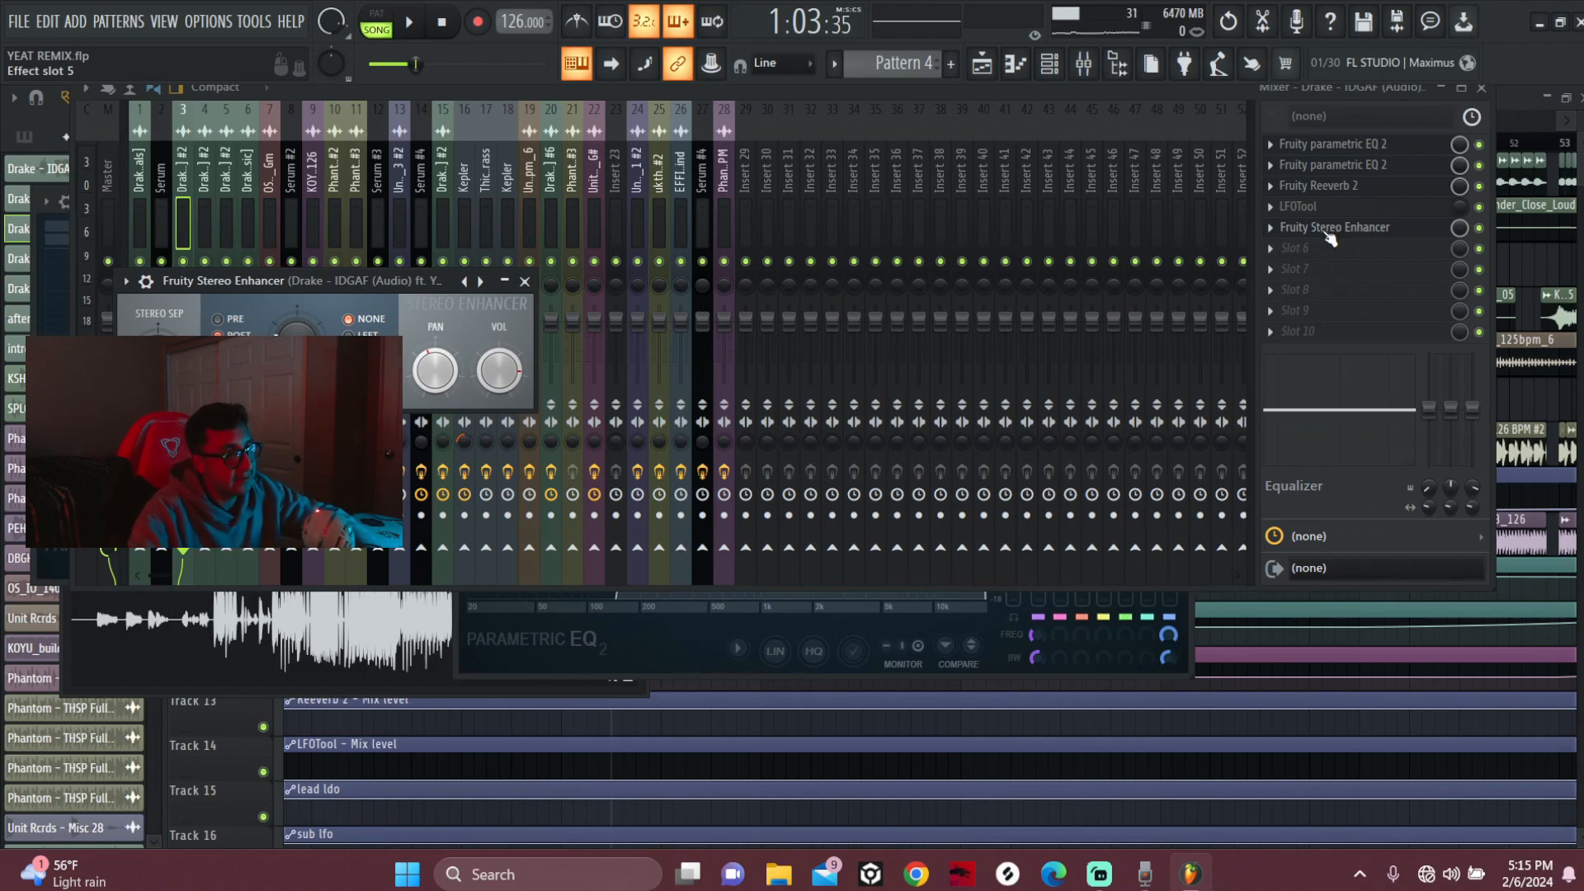
- Mute the Track 5 vocal clip ending at bar 33 and audition the Track 2 vocals from bar 32 with their channel effects bypassed
click(981, 66)
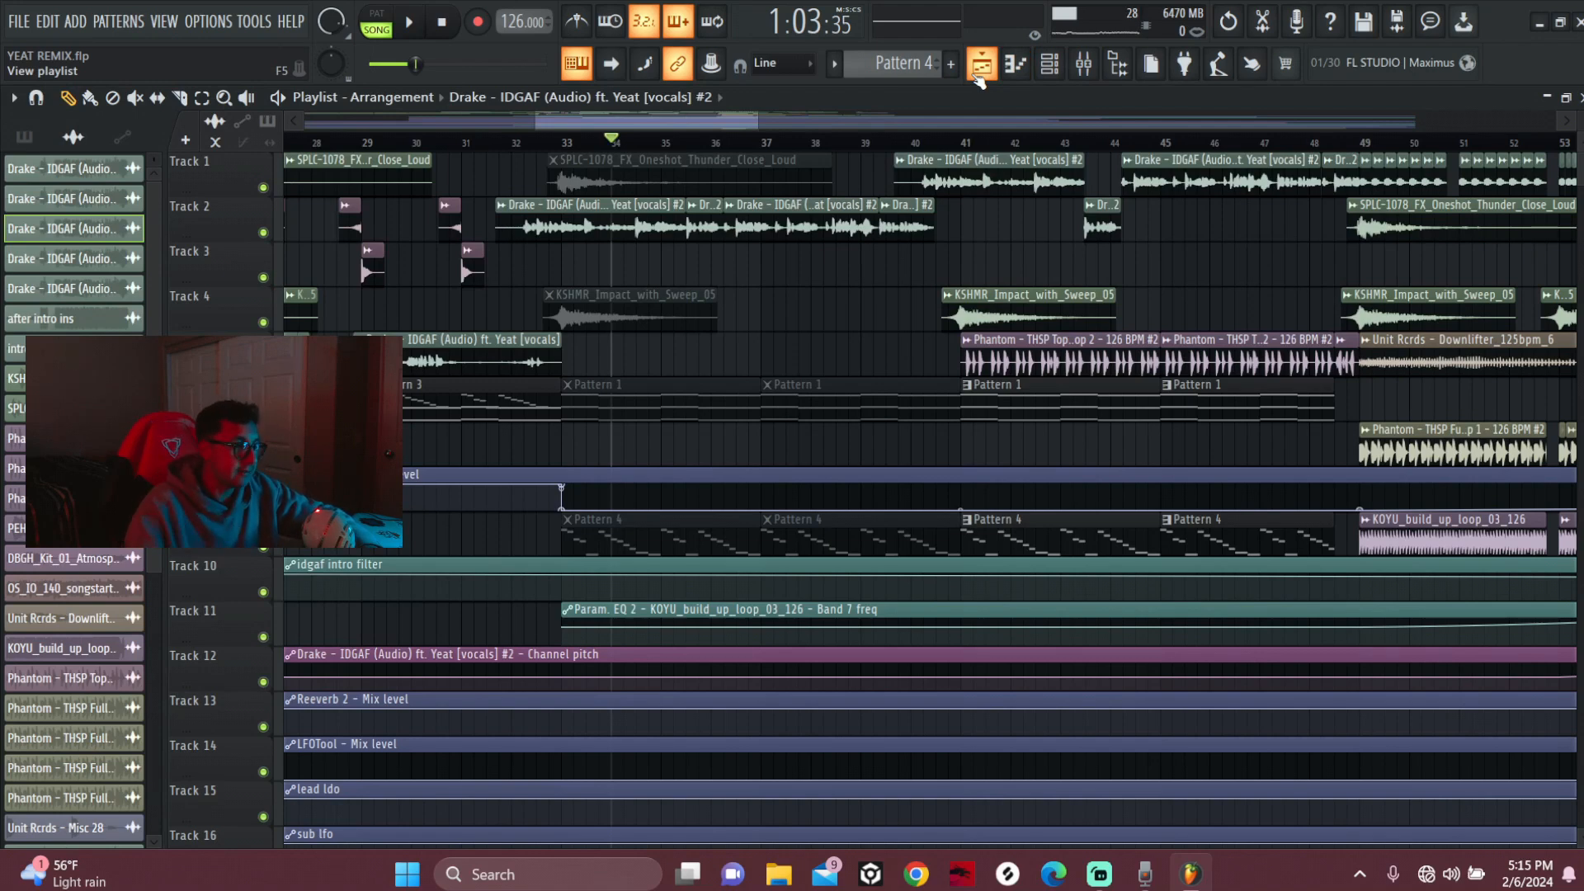
click(513, 140)
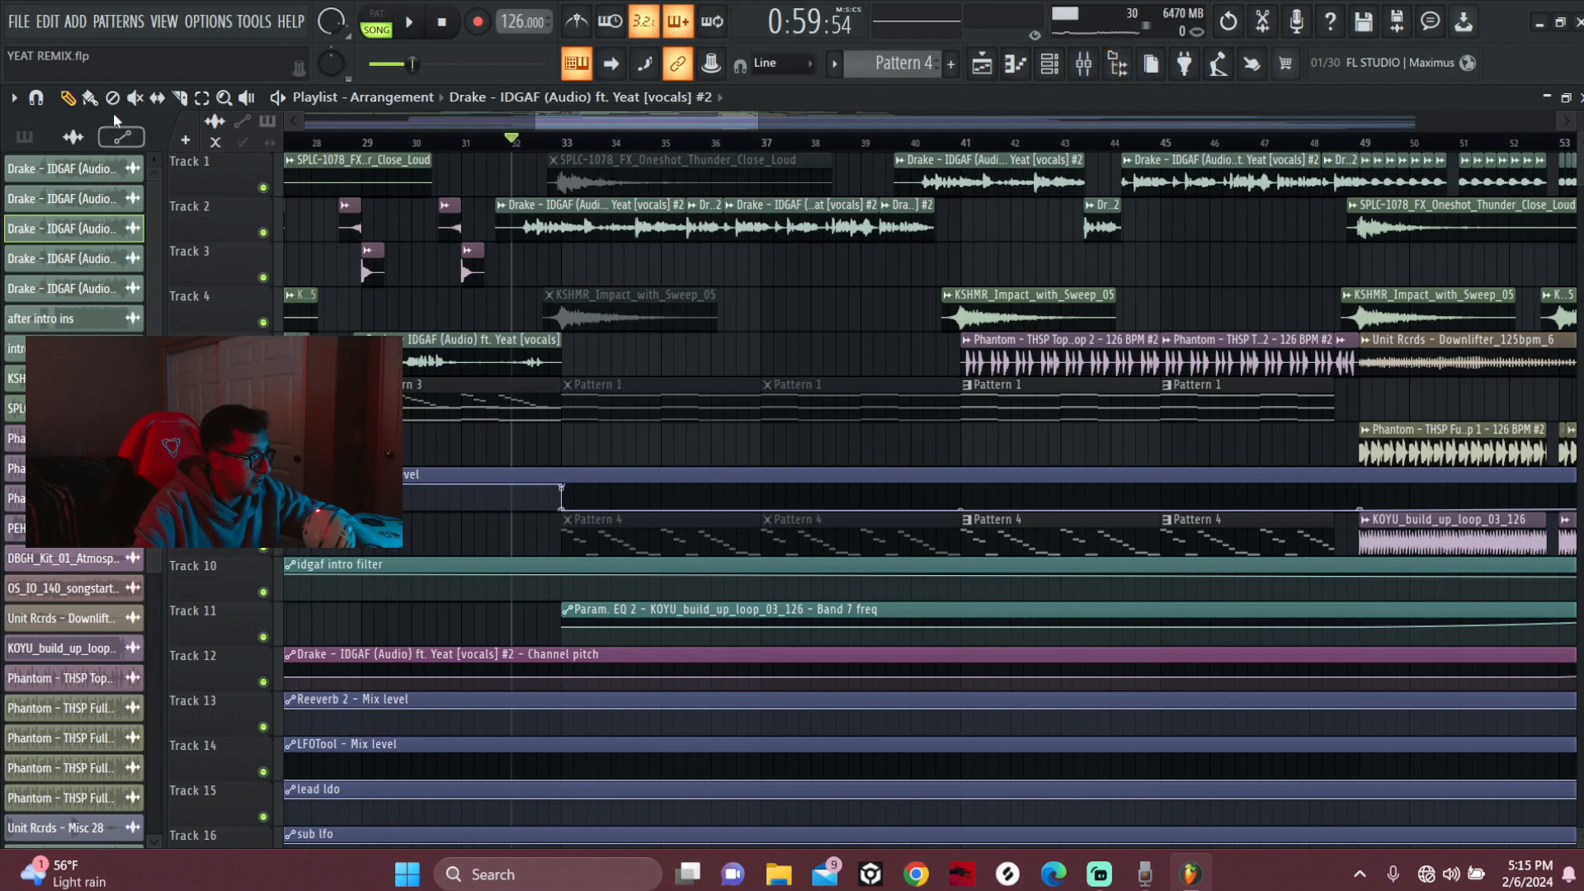
key(space)
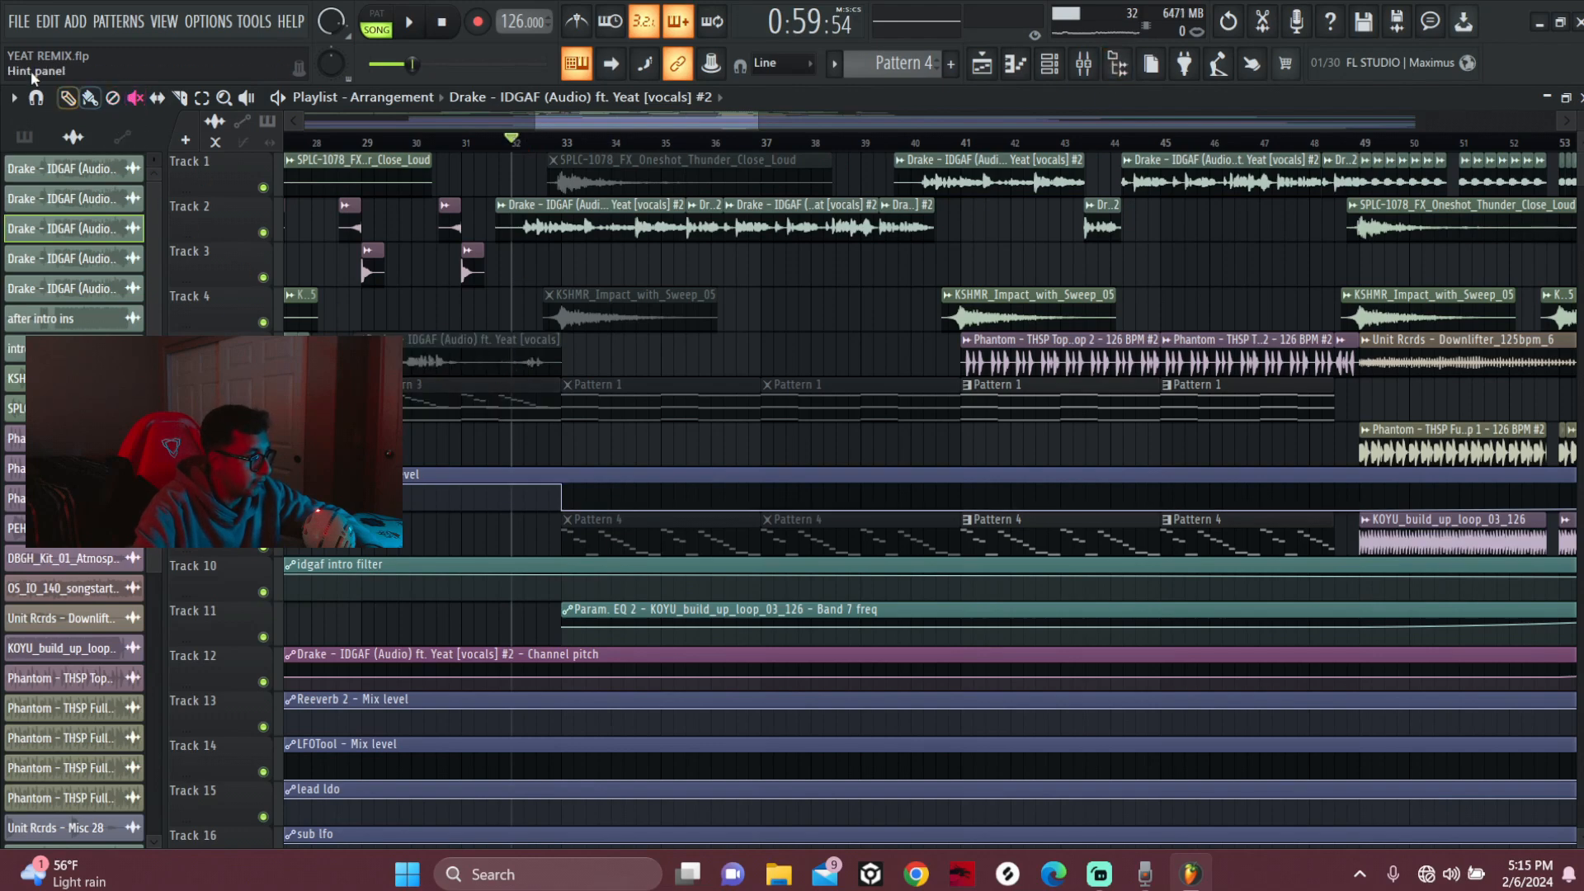
key(F9)
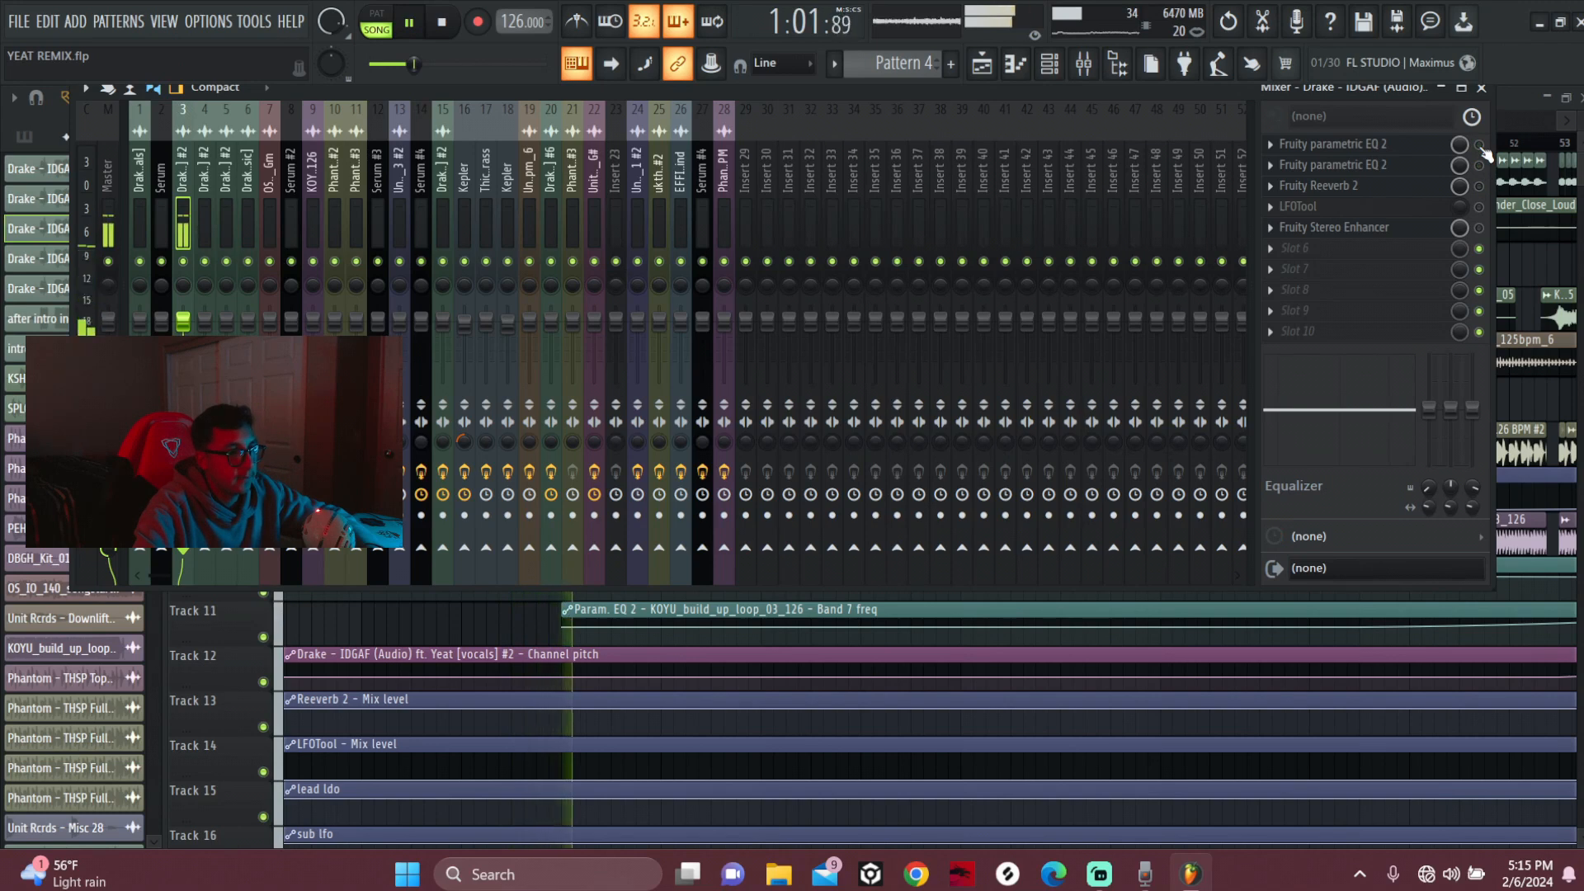
key(space)
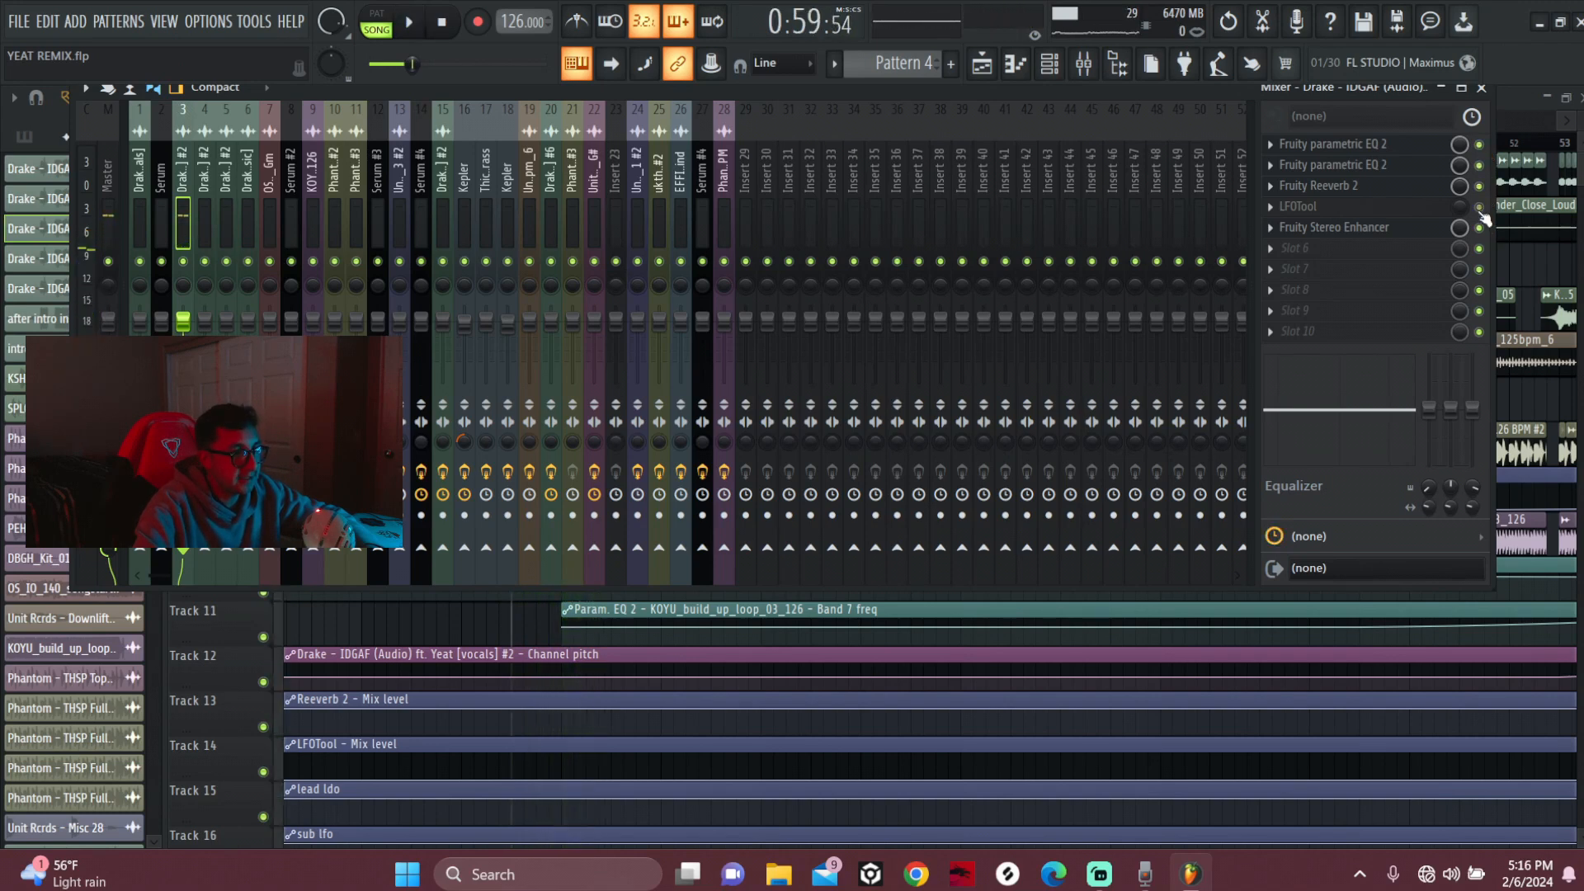
- Return to the playlist and audition the Track 2 vocals from bar 32 with their channel effects enabled
click(987, 71)
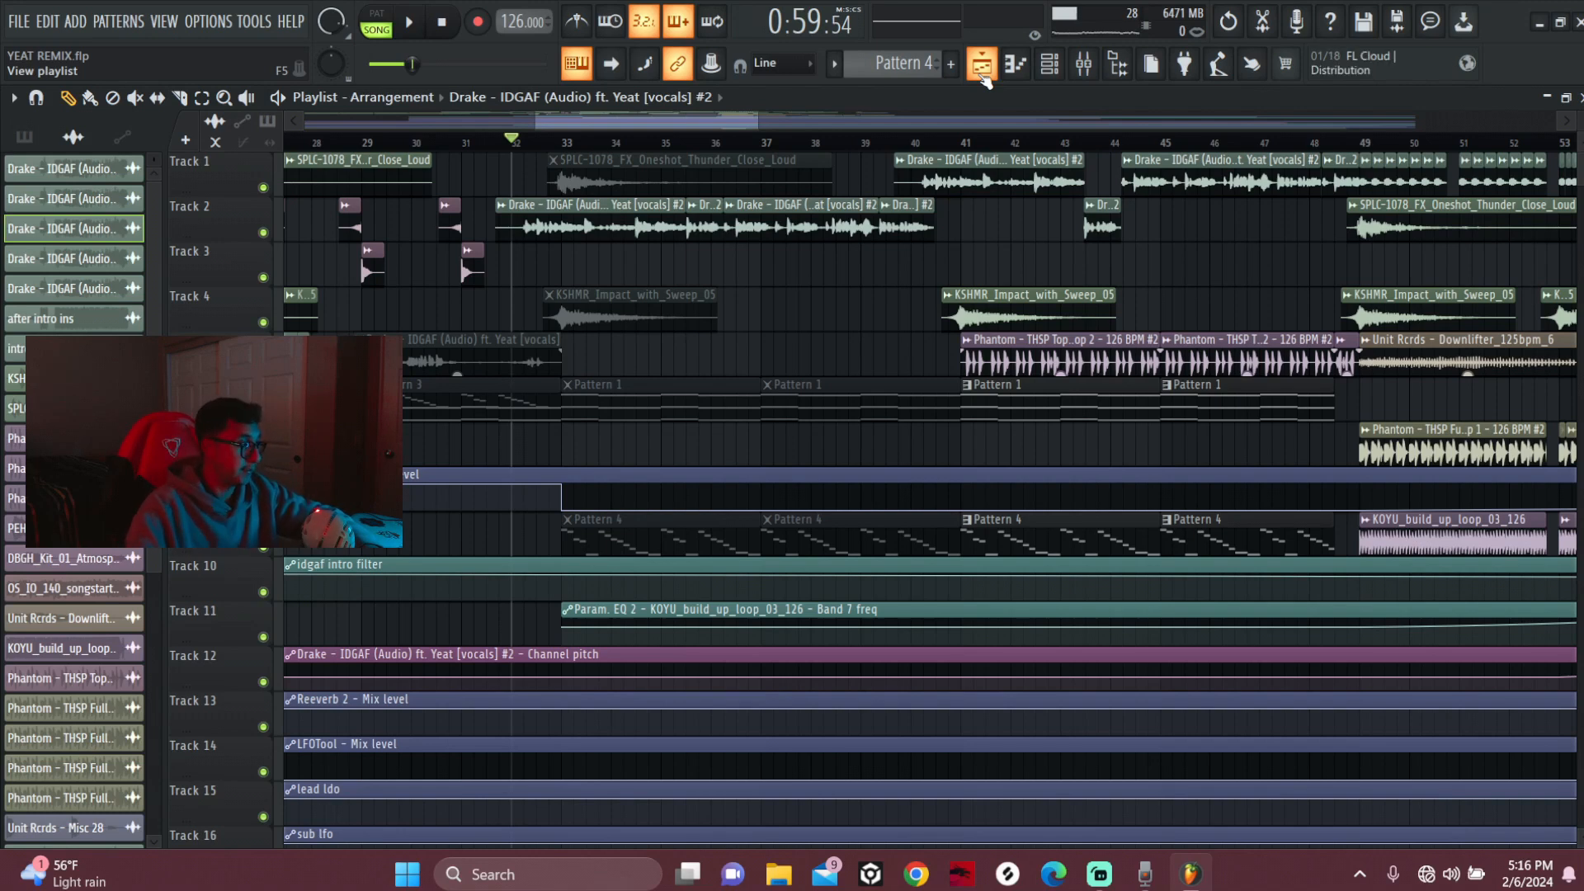
key(space)
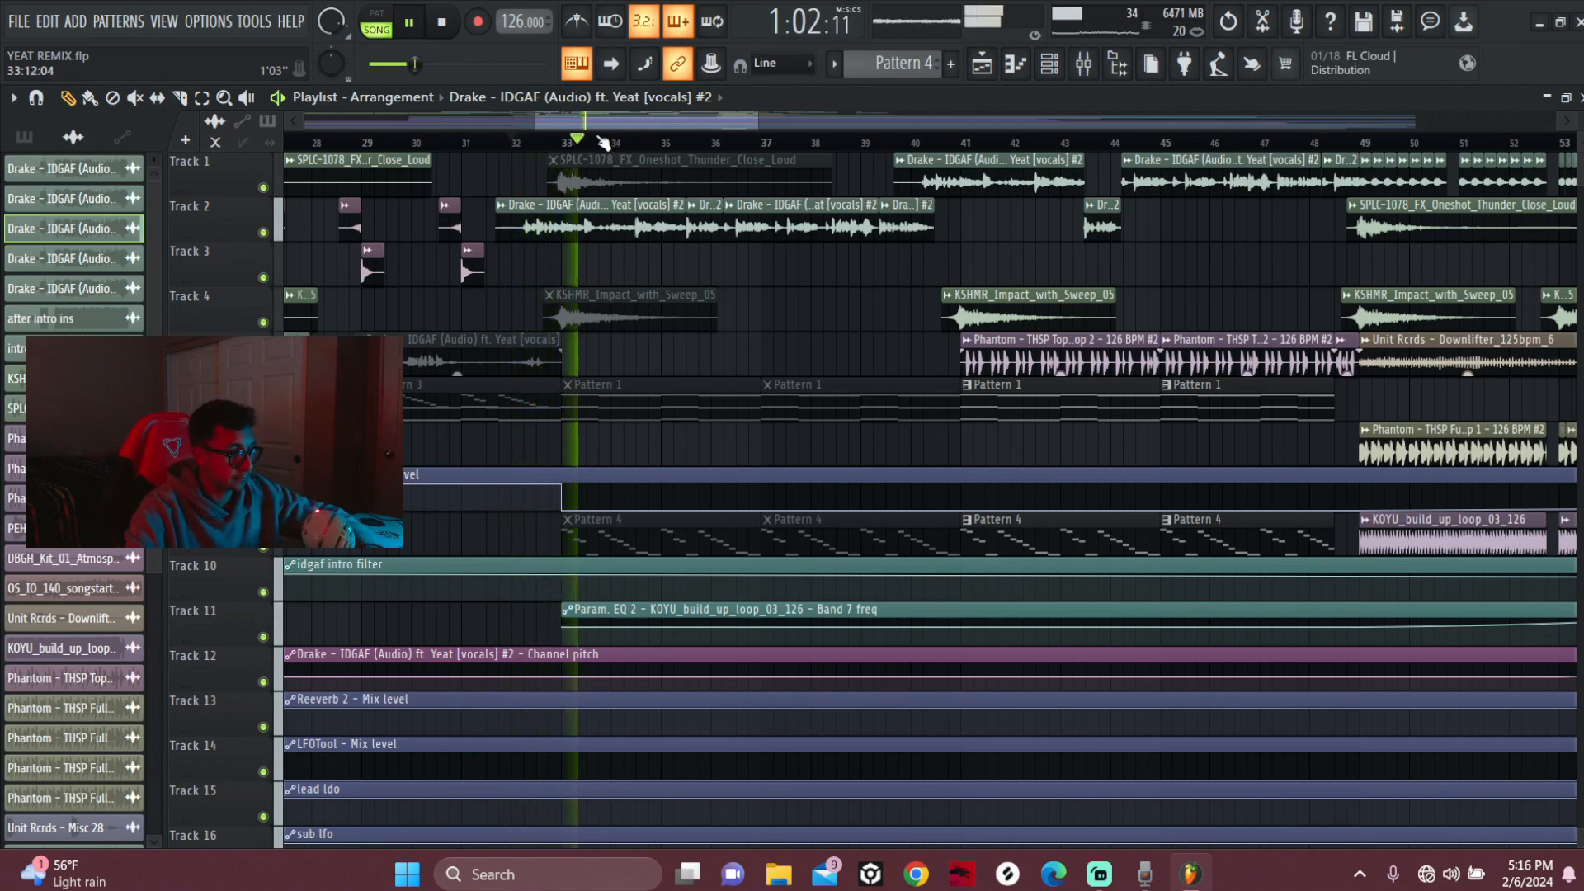
key(space)
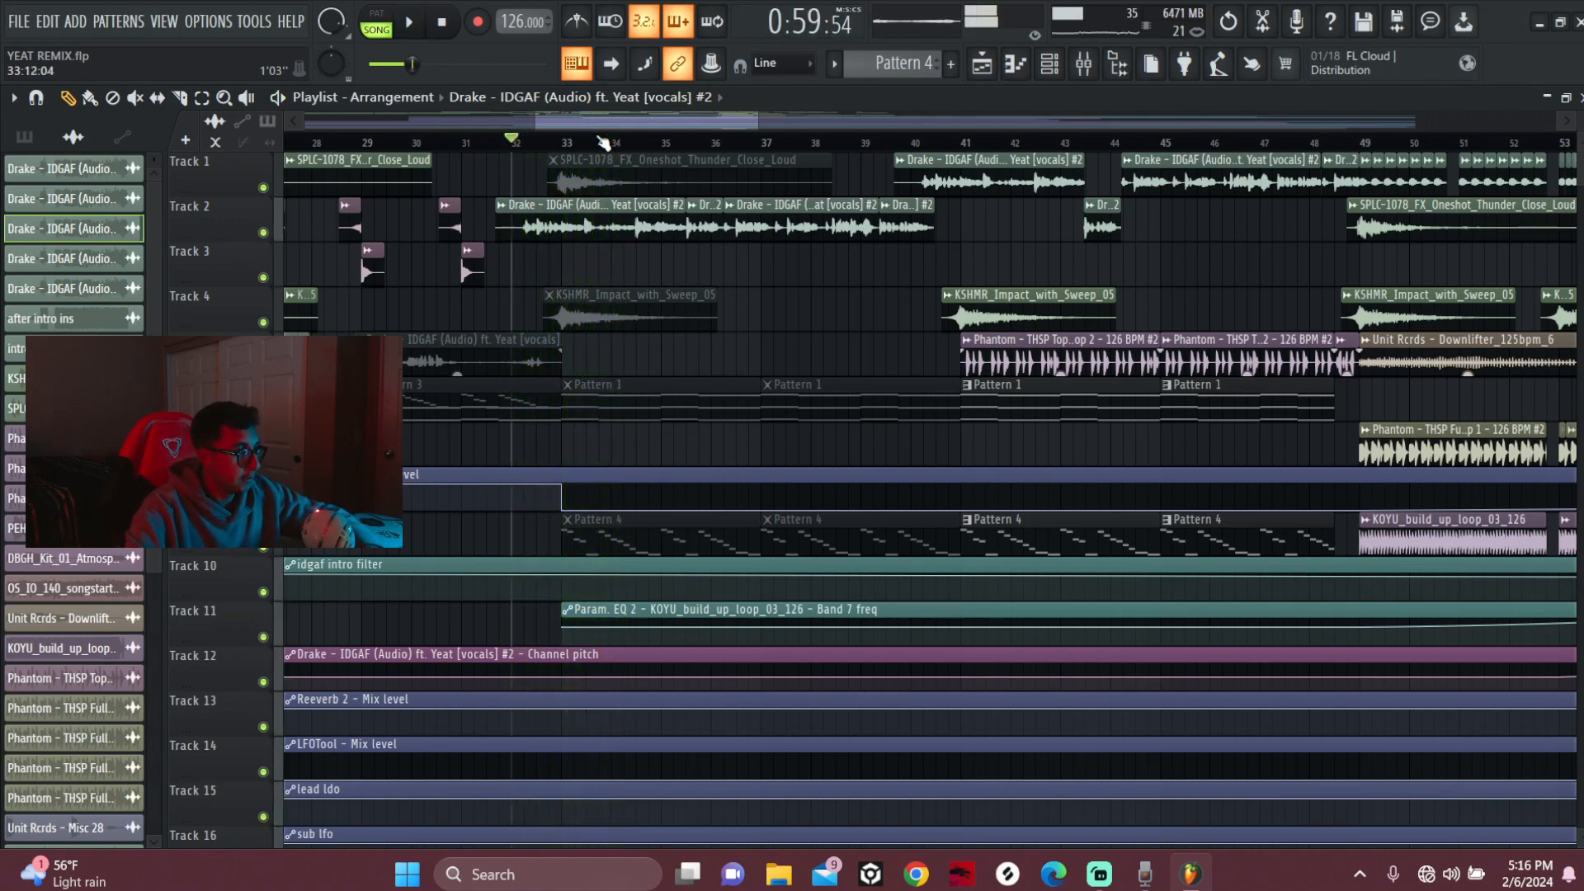
- Open the Pattern 1 clip starting at bar 33 to examine its Serum notes in the piano roll
scroll(317, 210, down, 3)
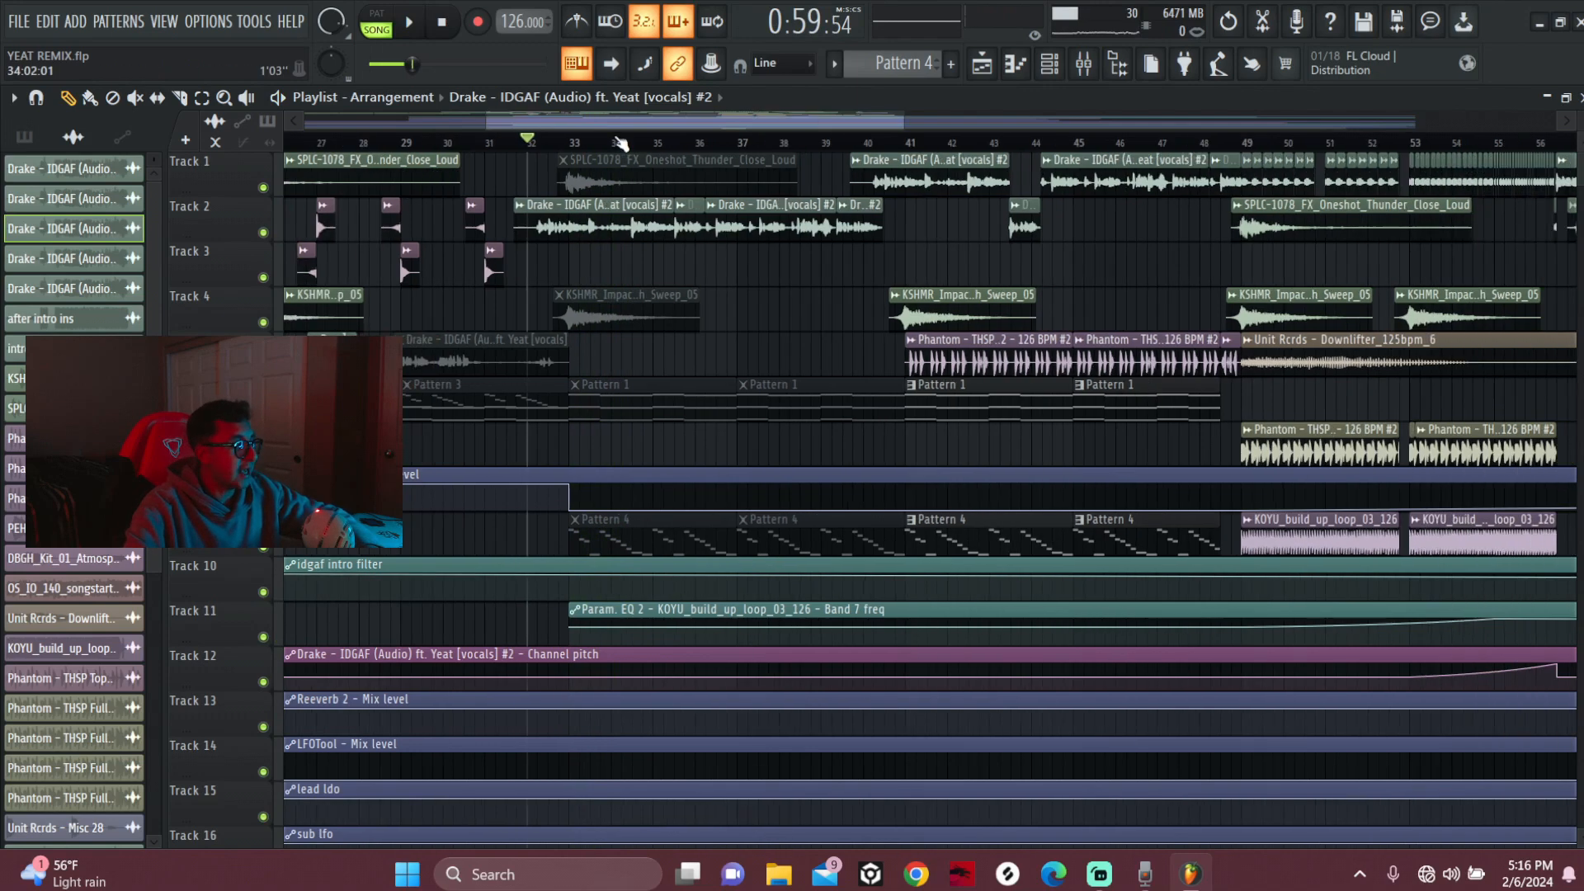
drag(511, 126, 297, 129)
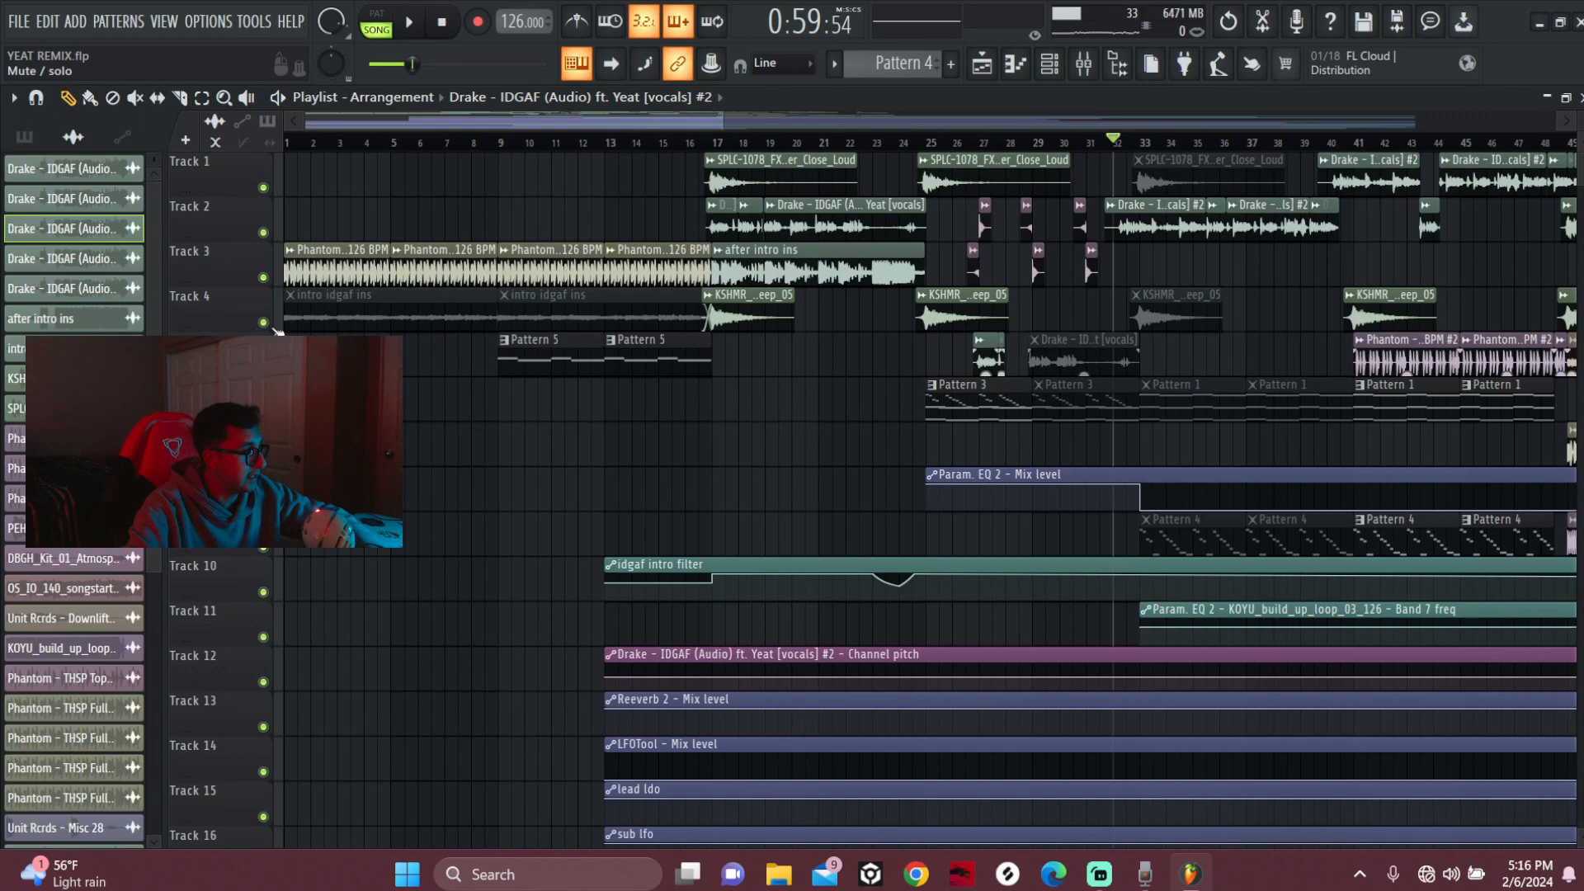
drag(669, 128, 780, 133)
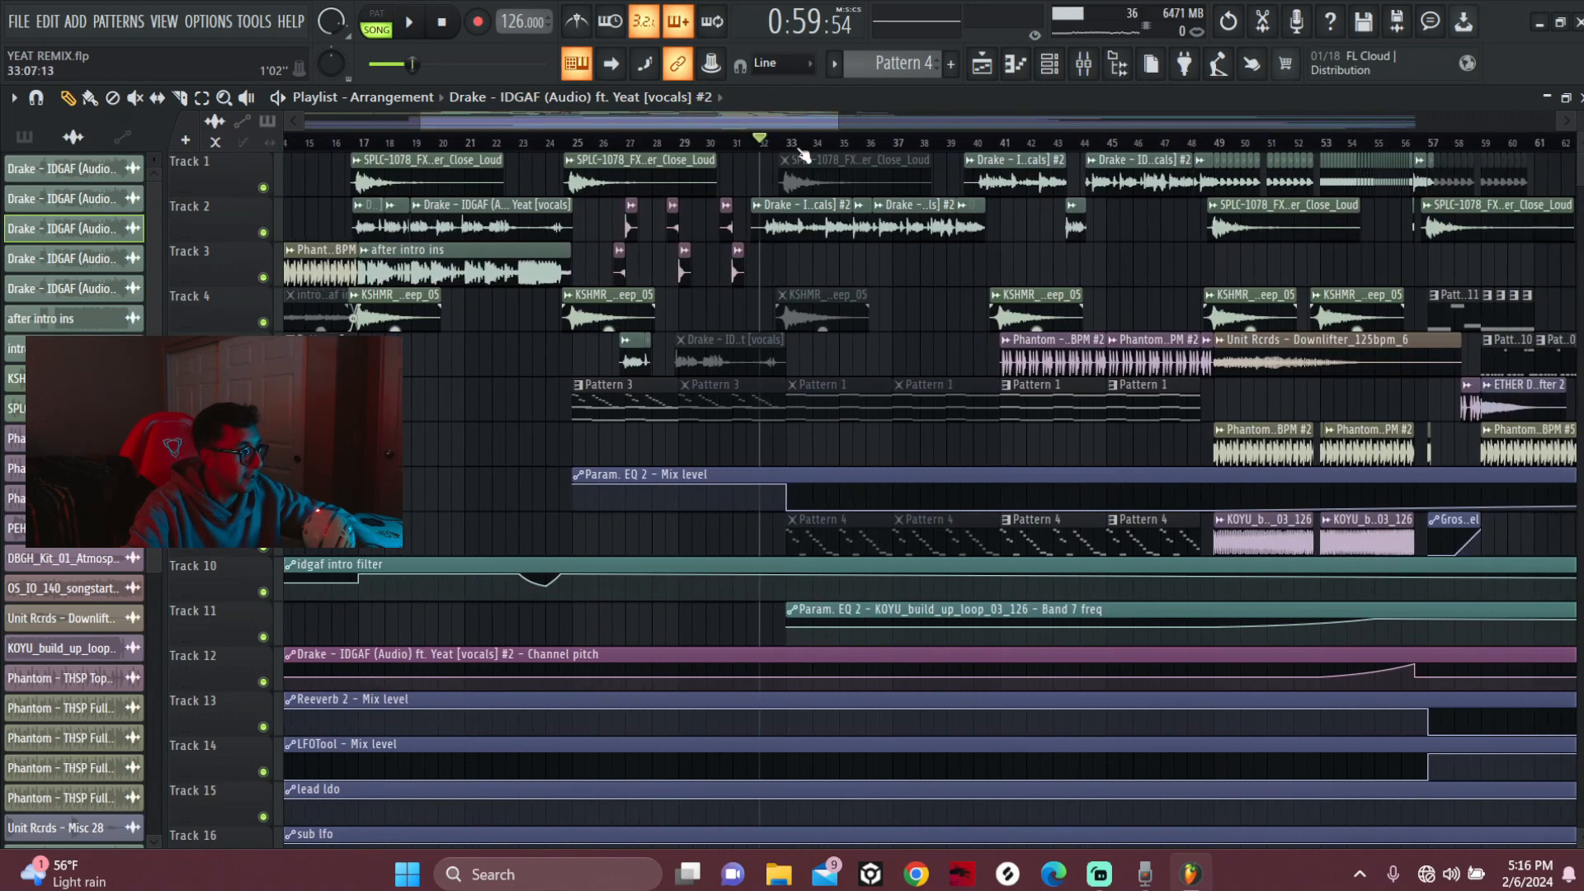
scroll(781, 137, up, 3)
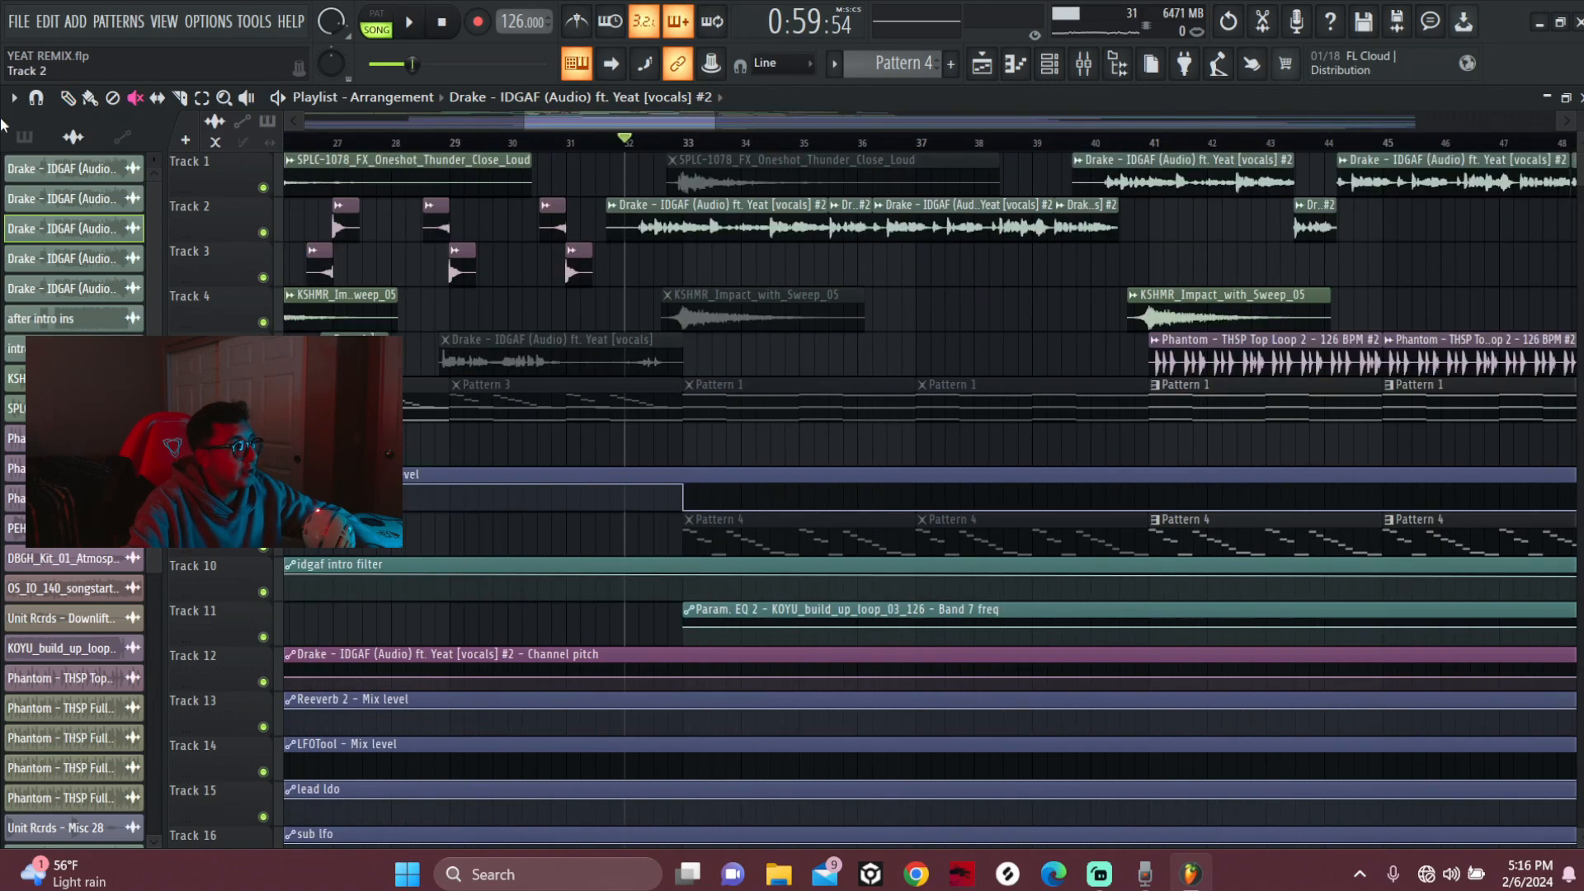
double_click(754, 407)
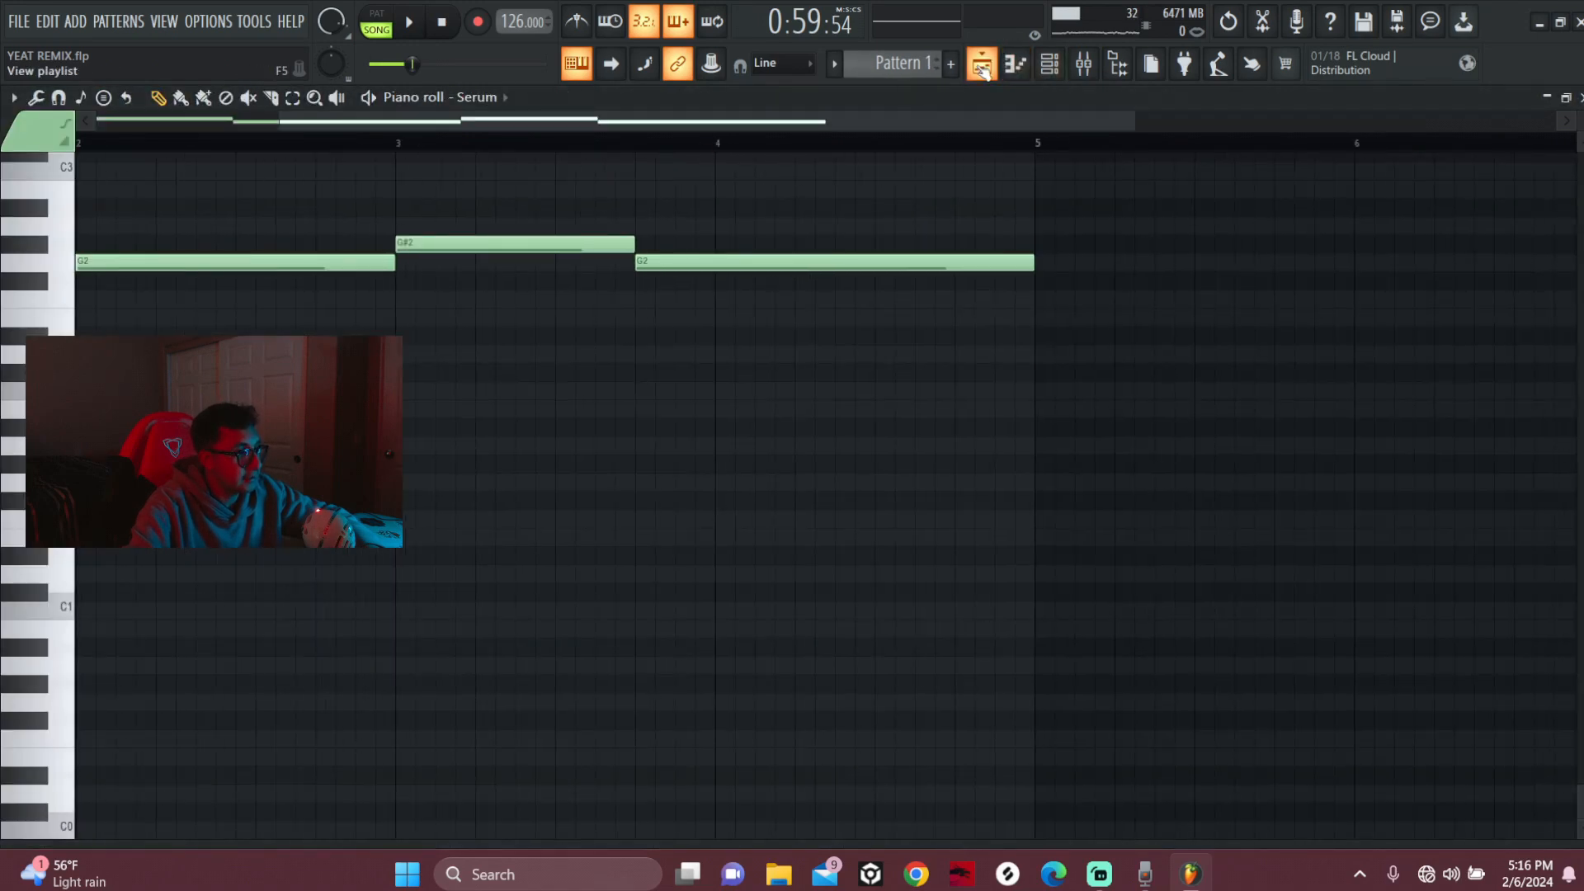
- Set the song position to bar 33, switch playback to pattern mode and show the channel rack for Pattern 1
click(1046, 67)
click(683, 142)
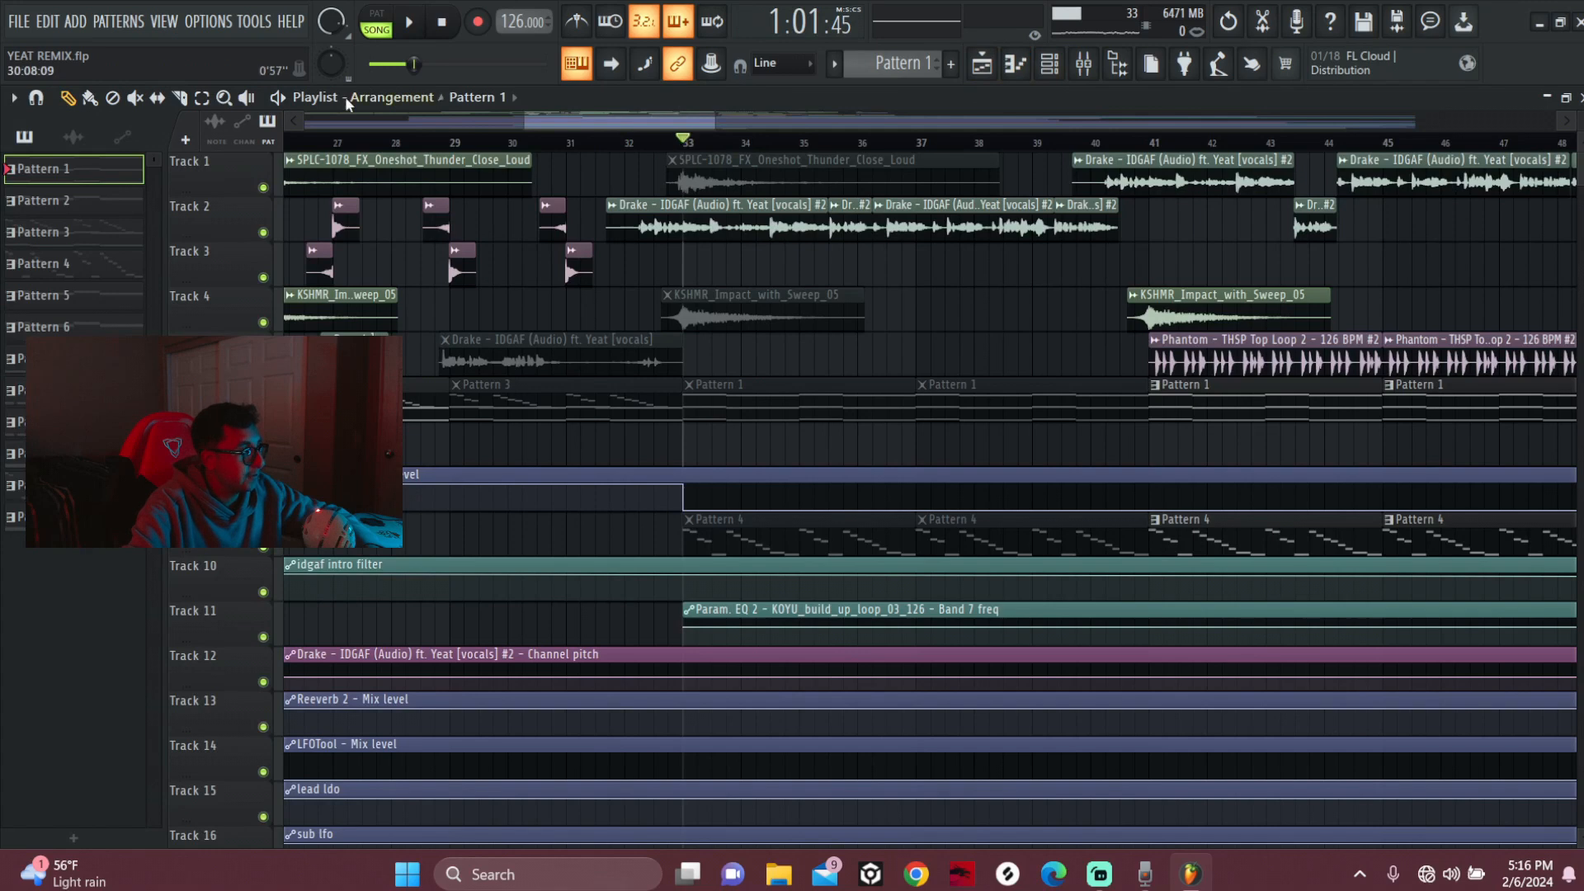
click(376, 21)
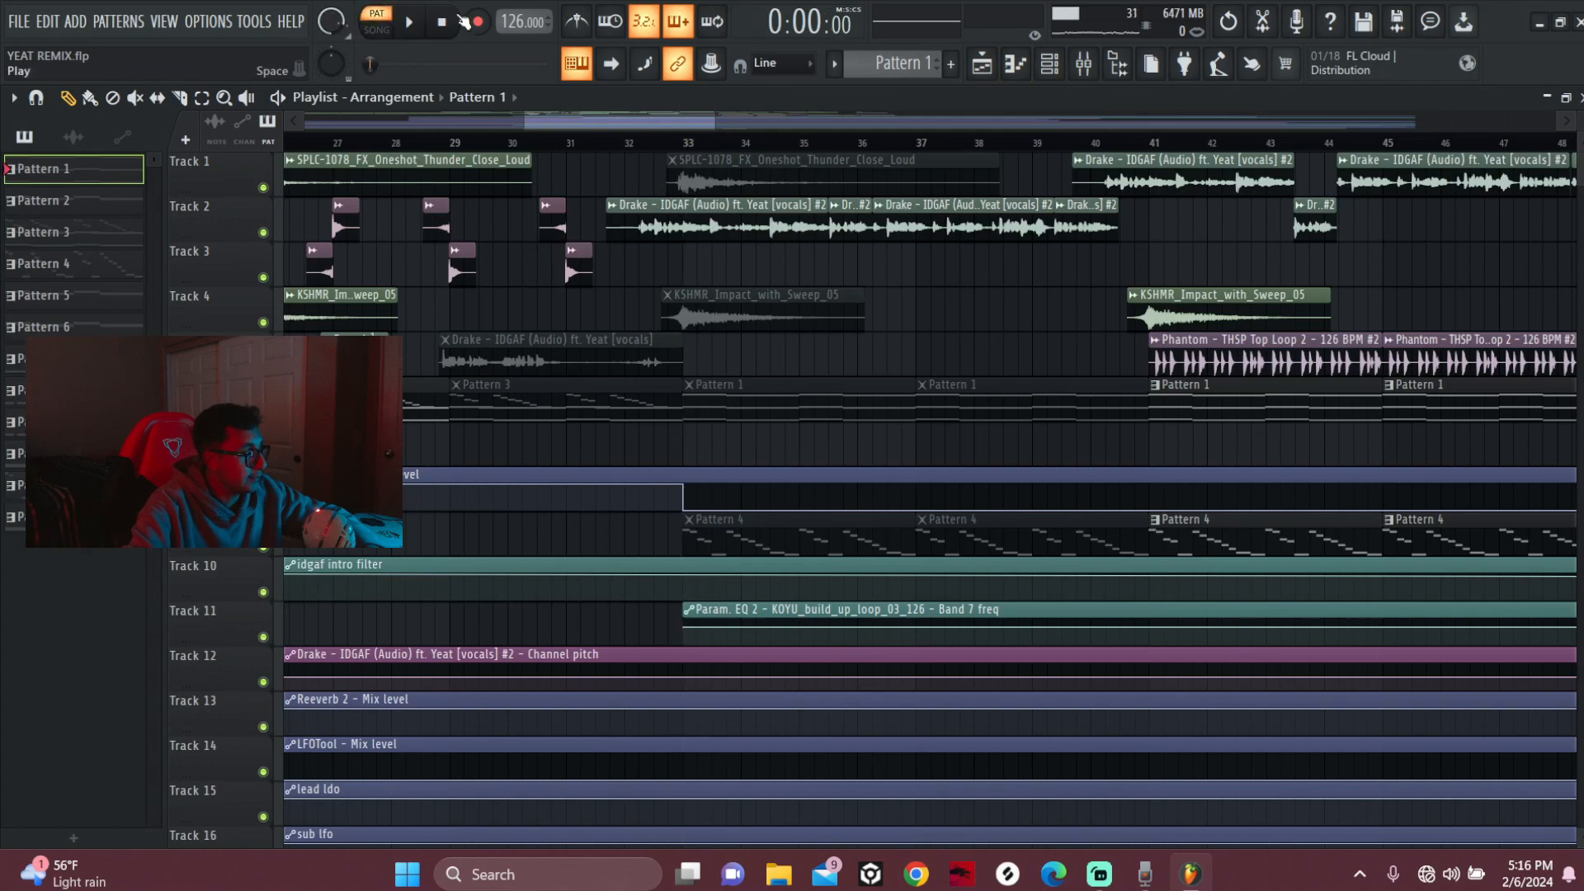
click(1050, 66)
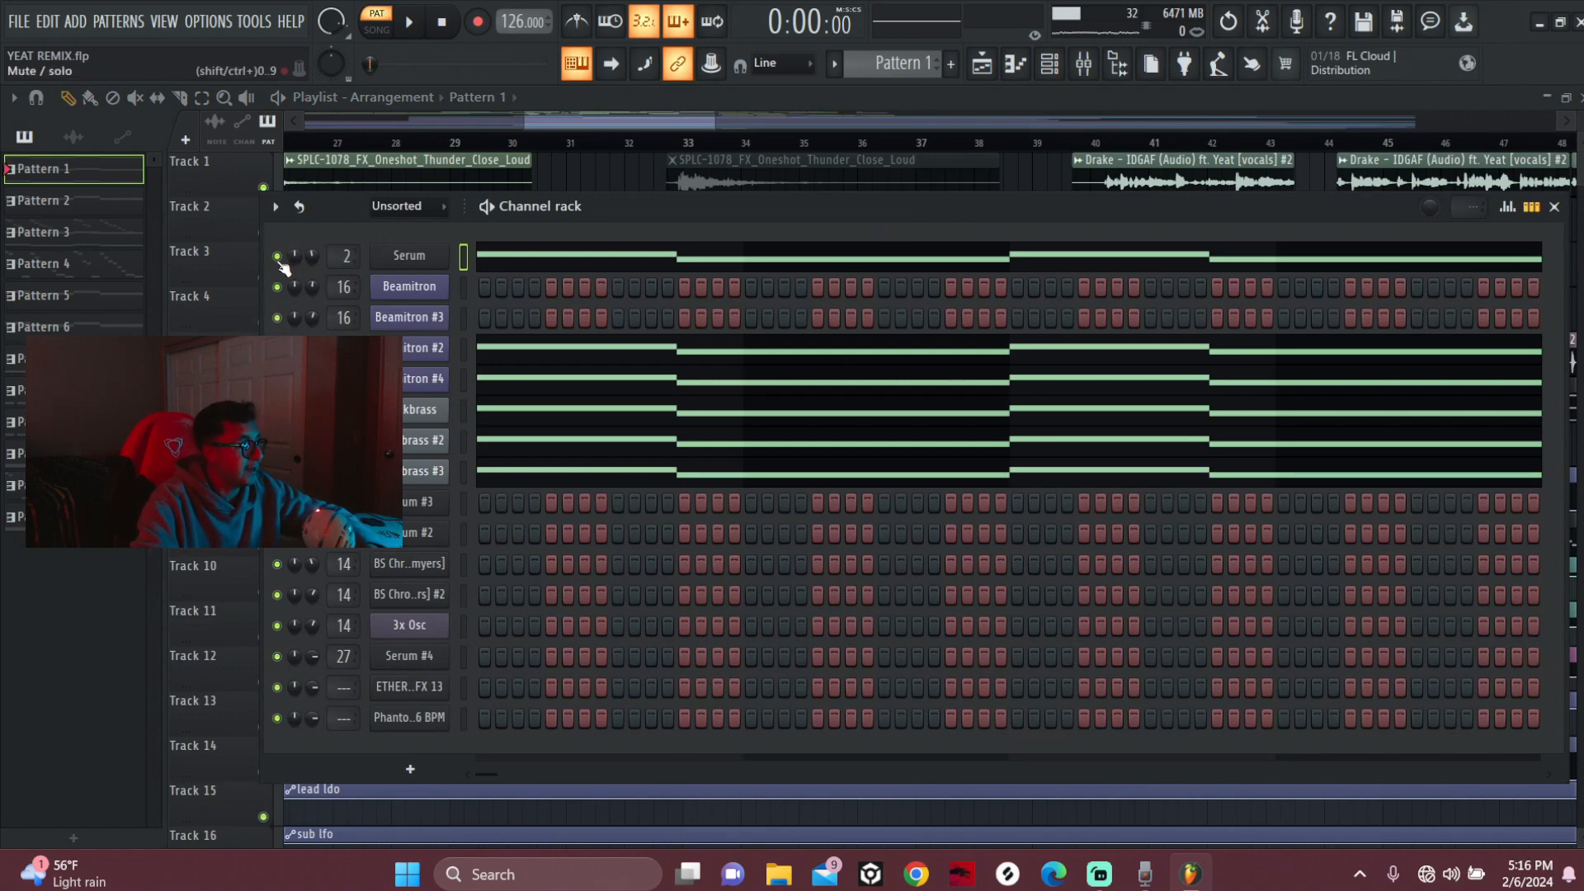
- Audition the Serum, Beamitron #2 and Beamitron #4 layers of Pattern 1 one at a time in solo
key(space)
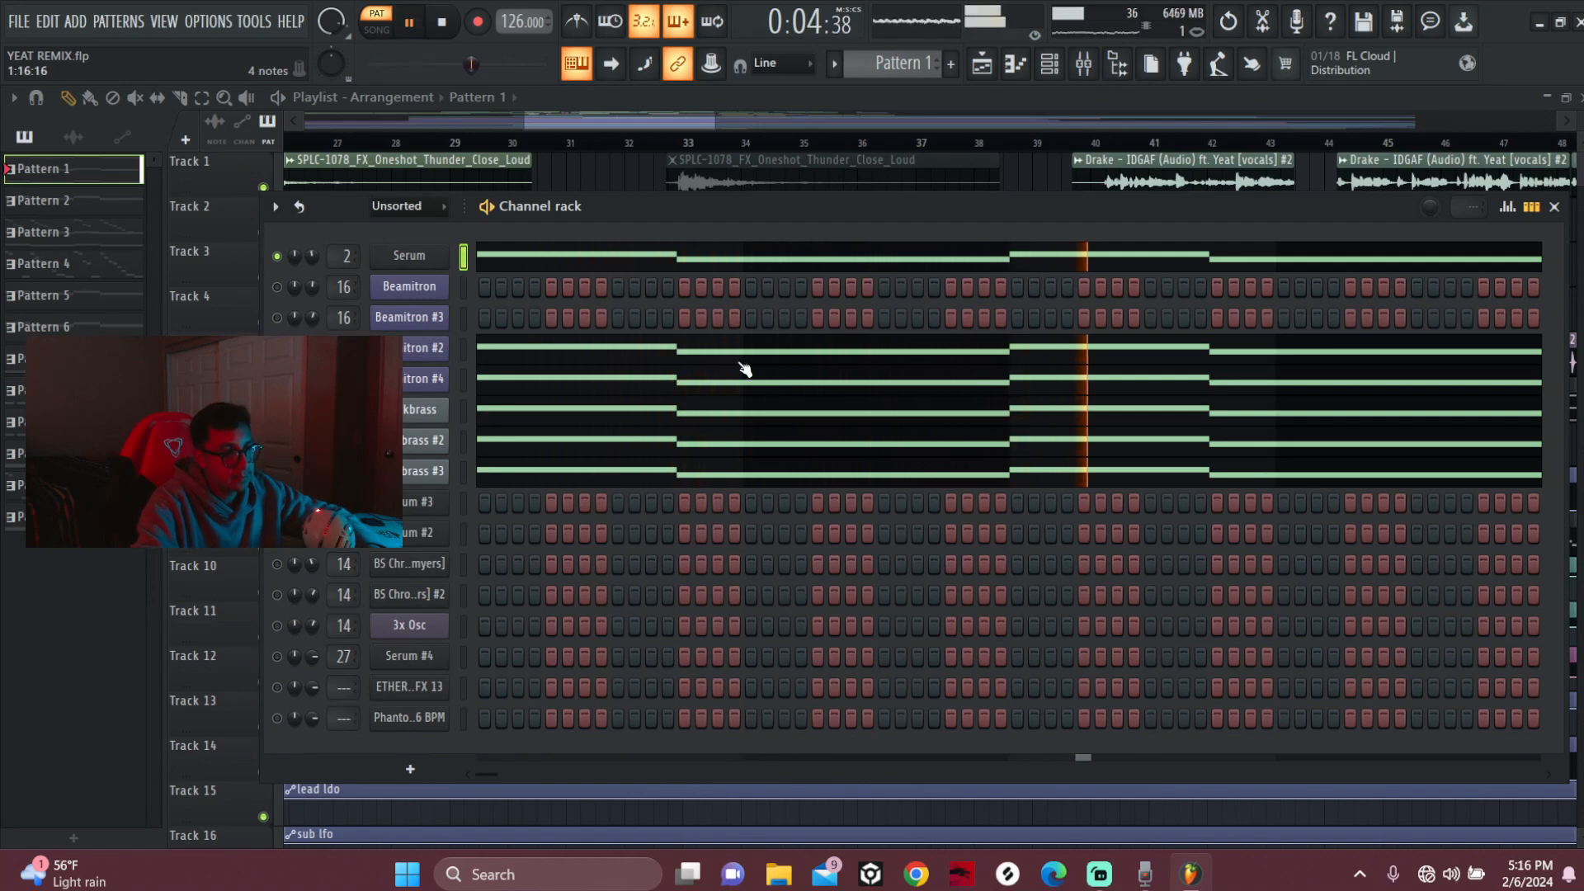
key(space)
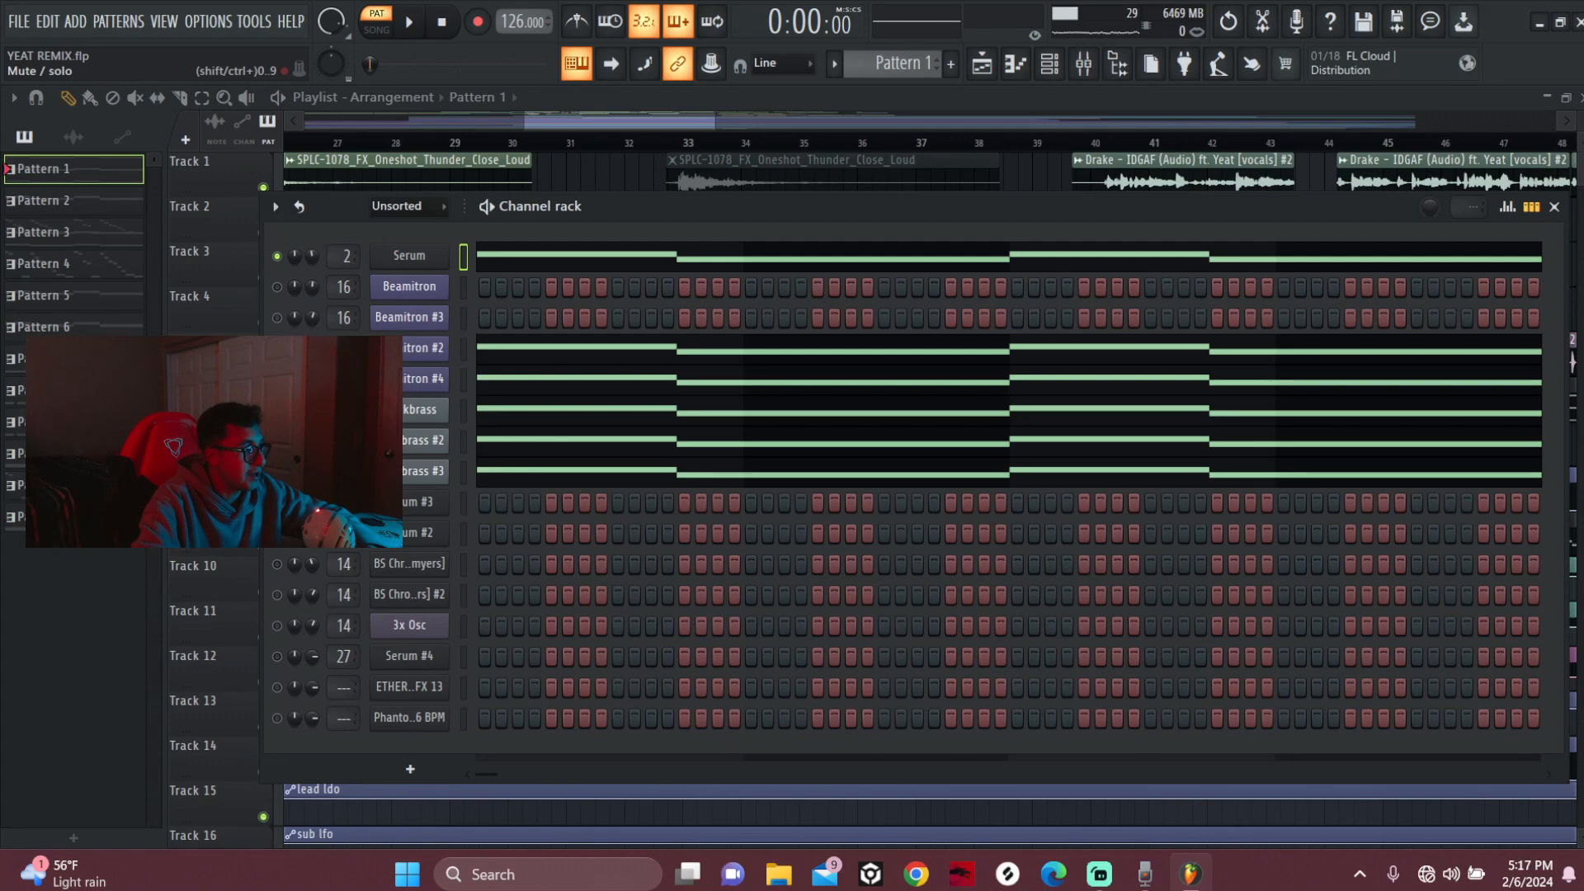
key(space)
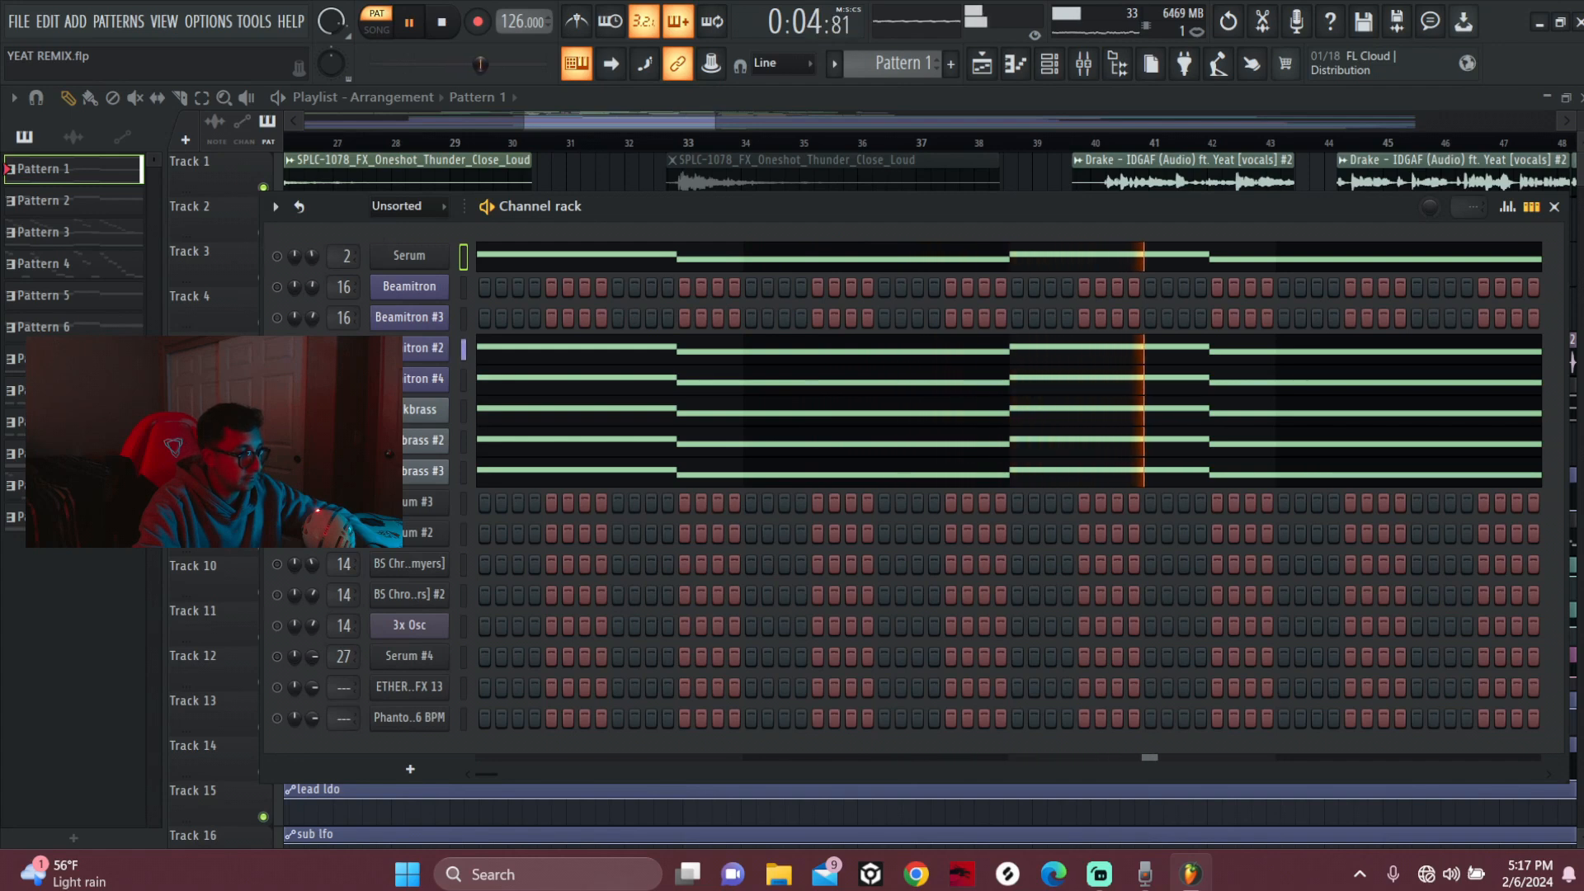
key(space)
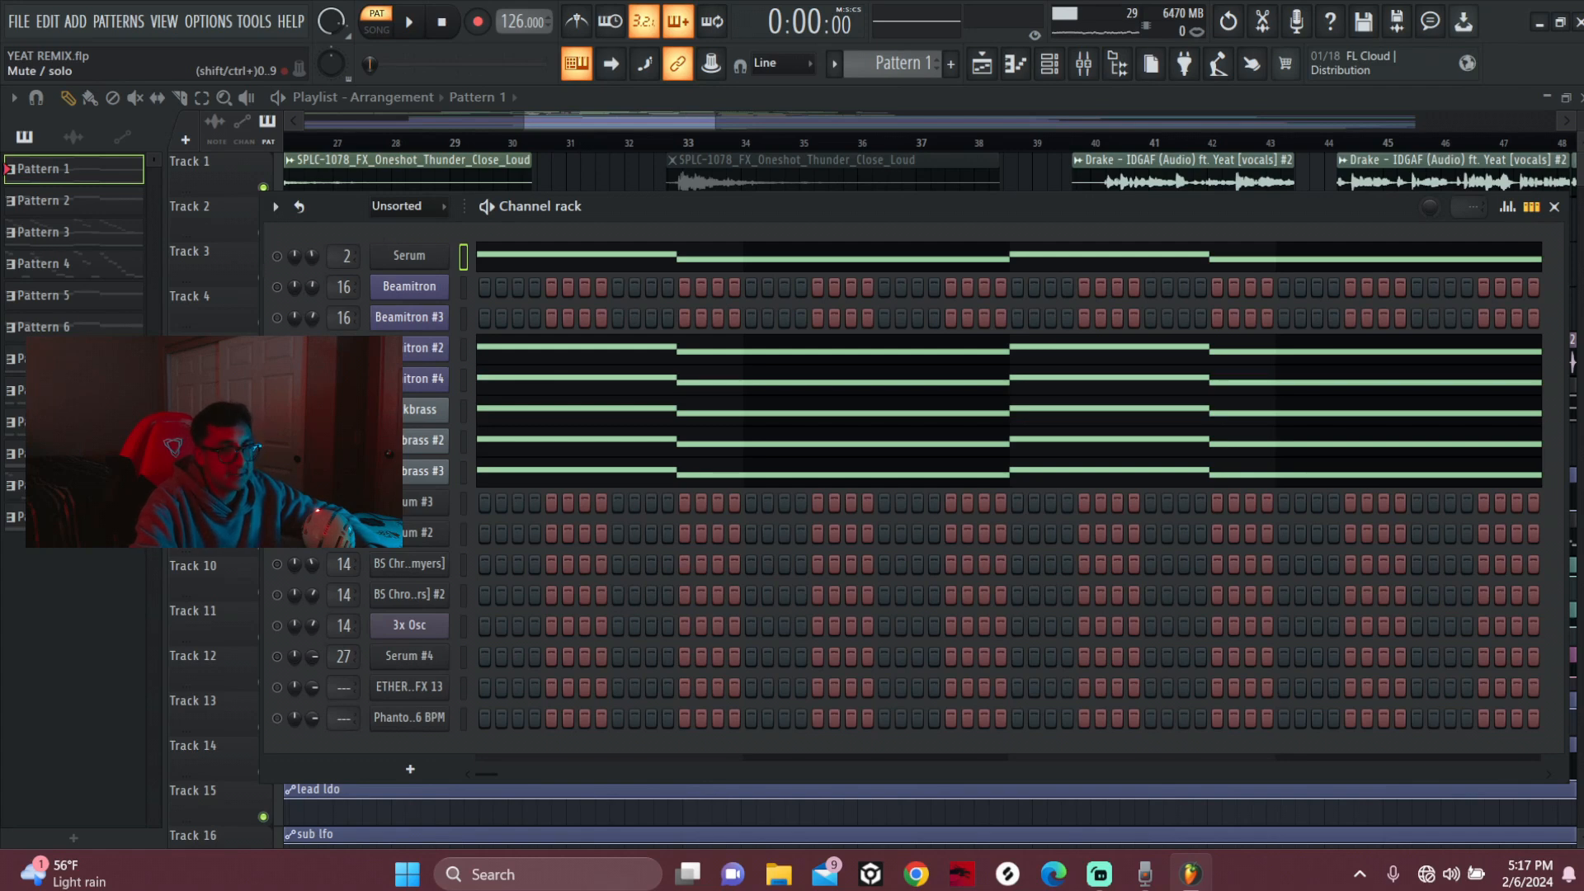
key(space)
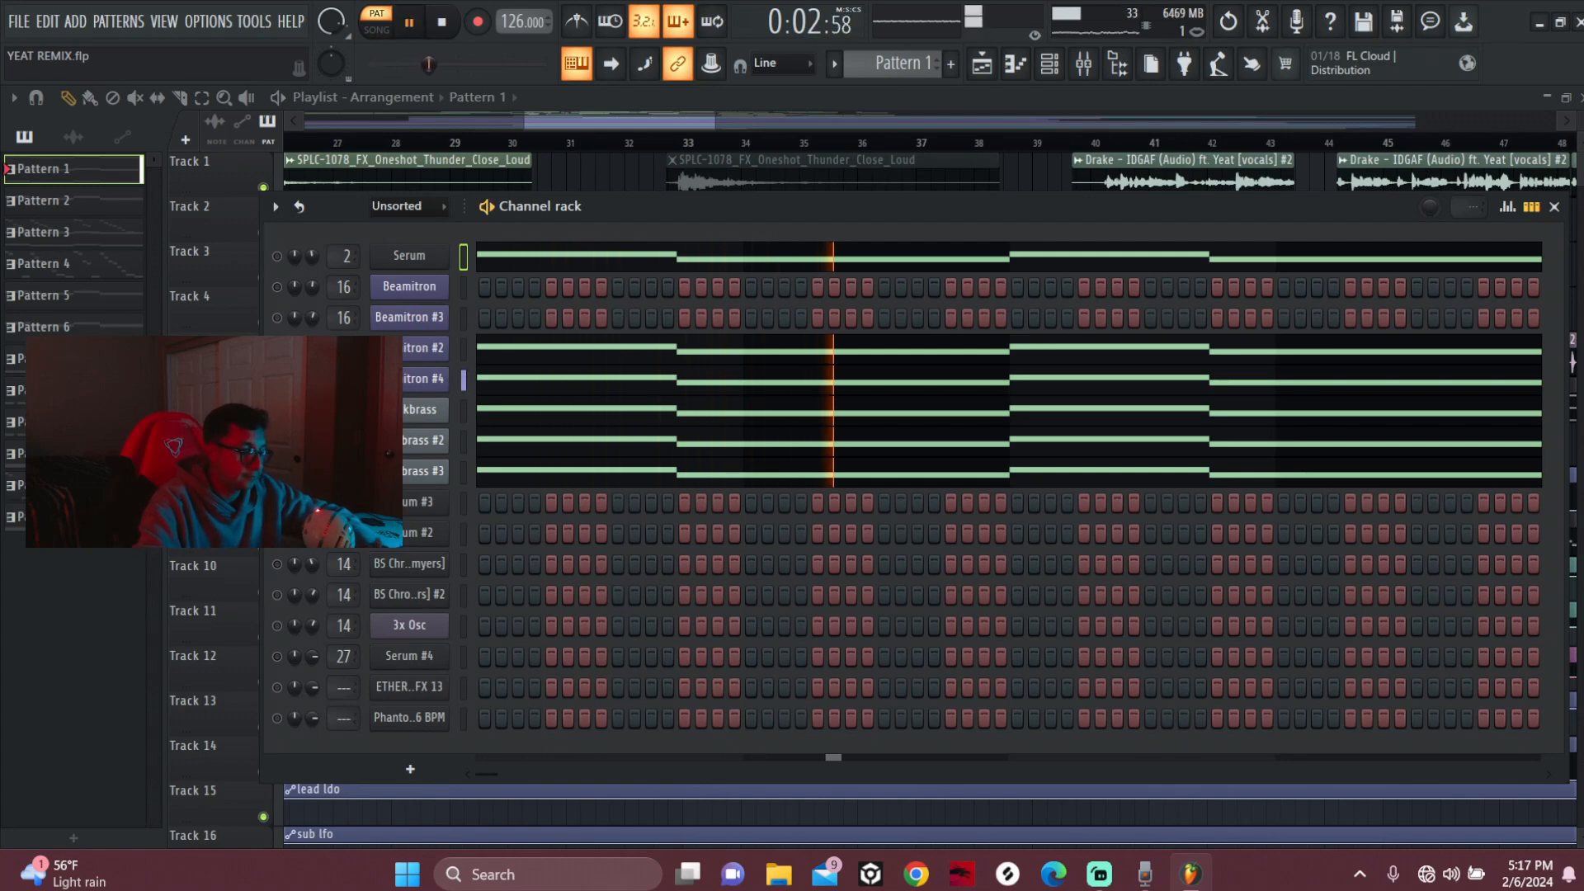
key(space)
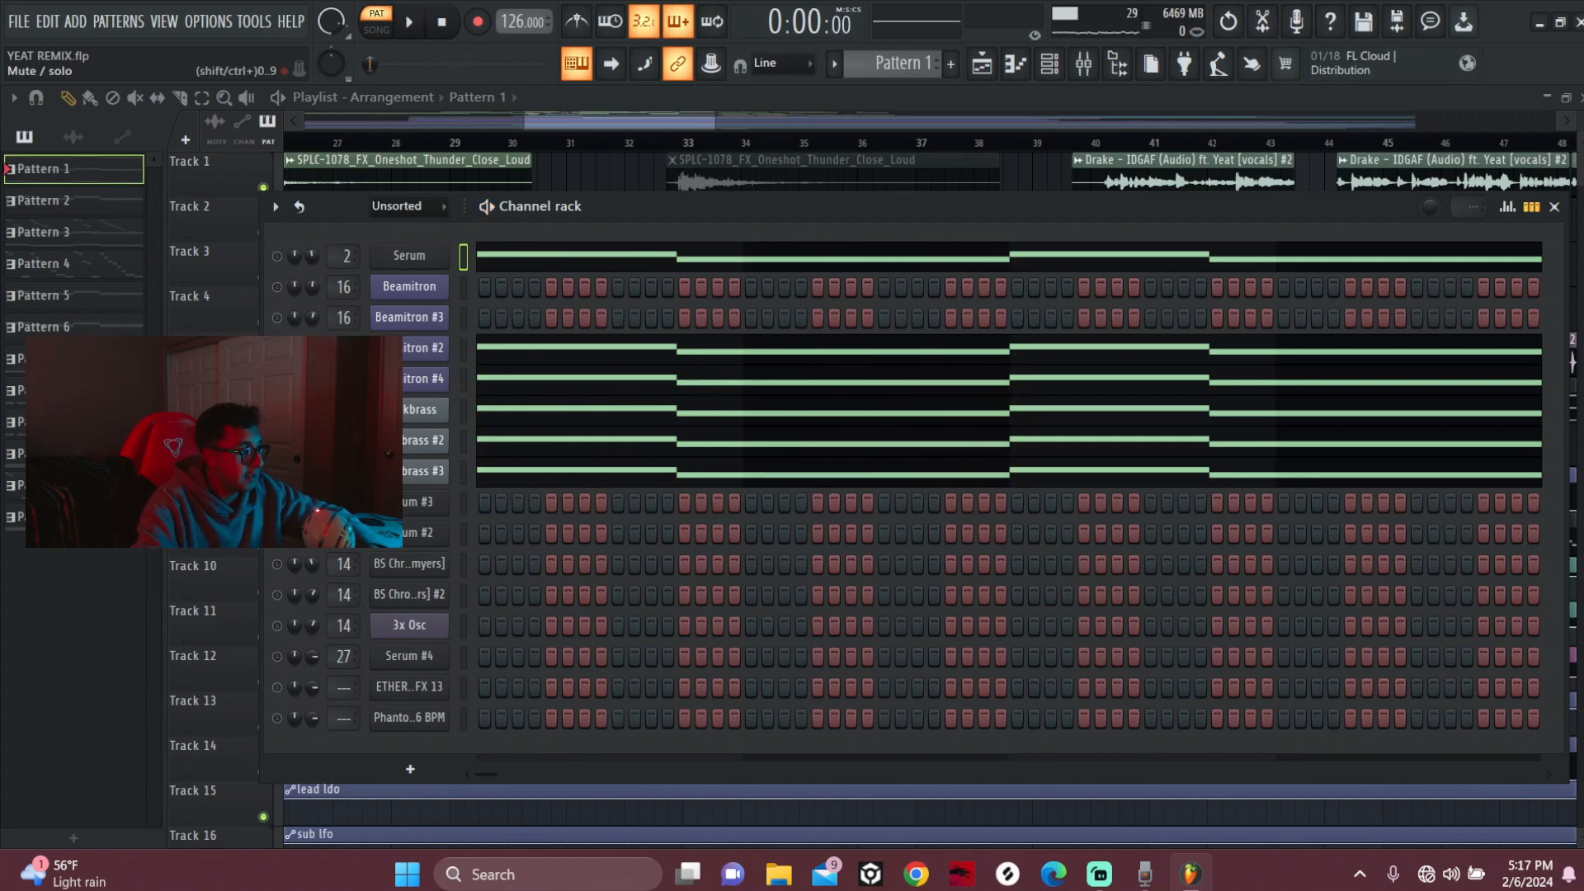
- Audition Pattern 1's three brass layers one at a time in solo, and play the pattern with all channels unmuted
key(space)
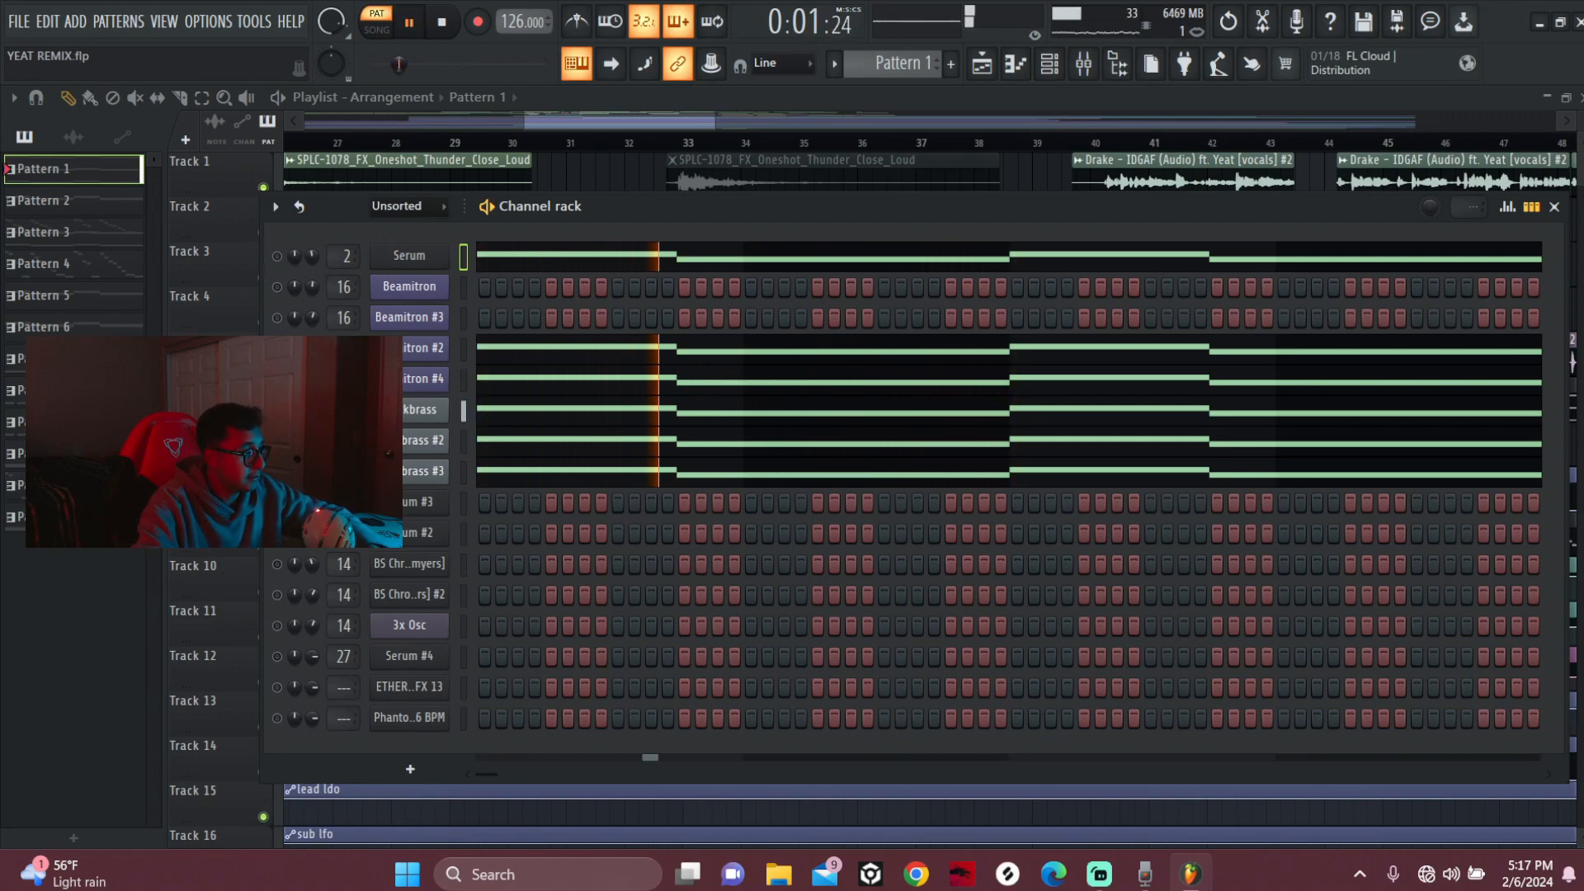
key(space)
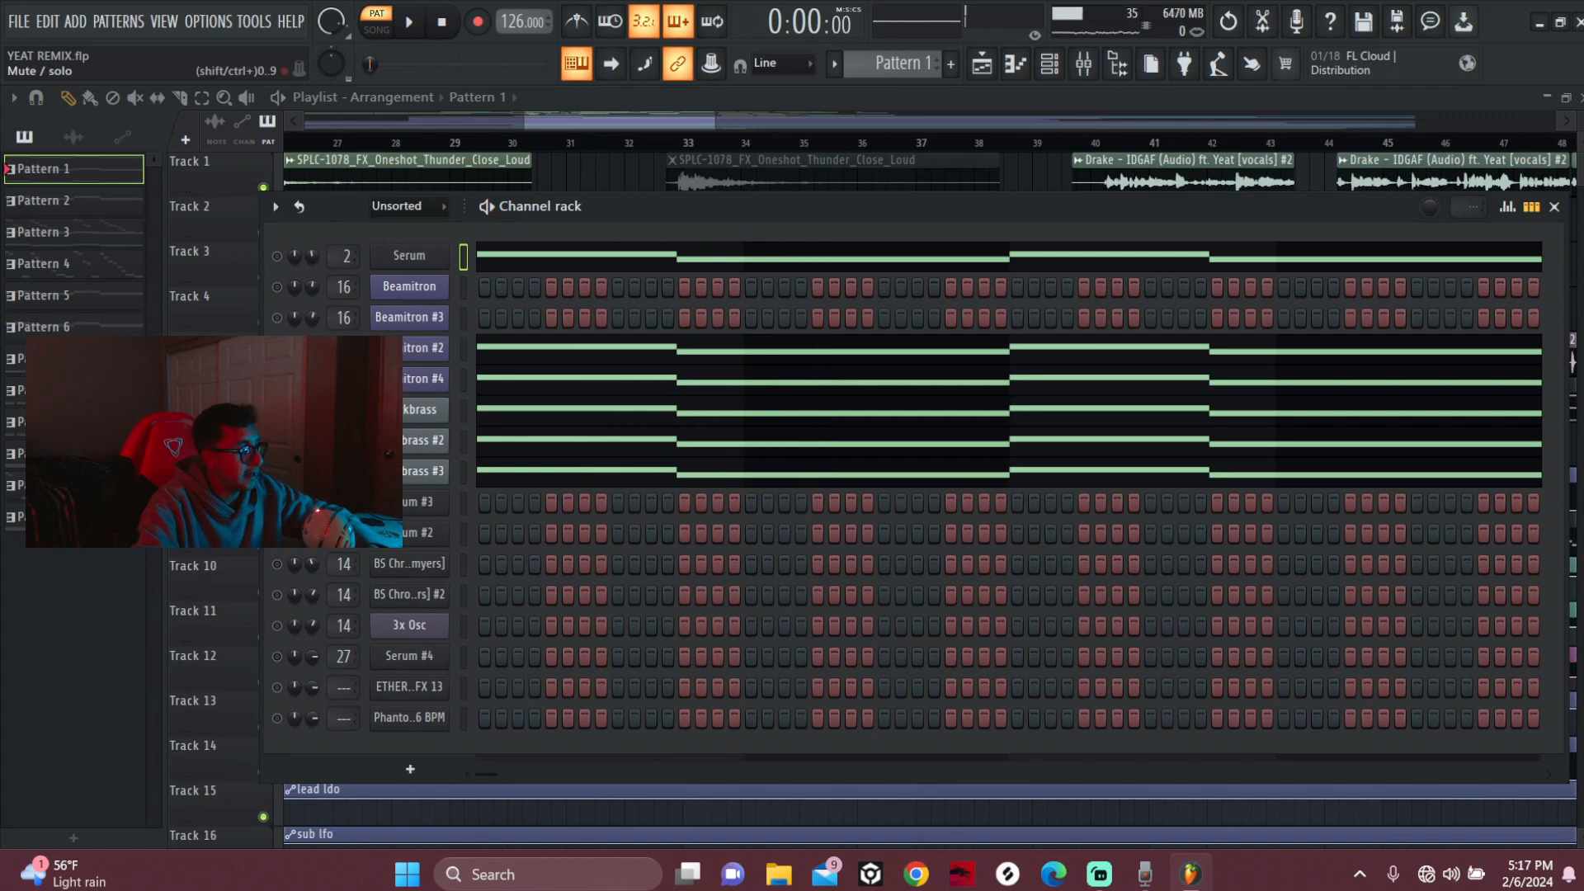
key(space)
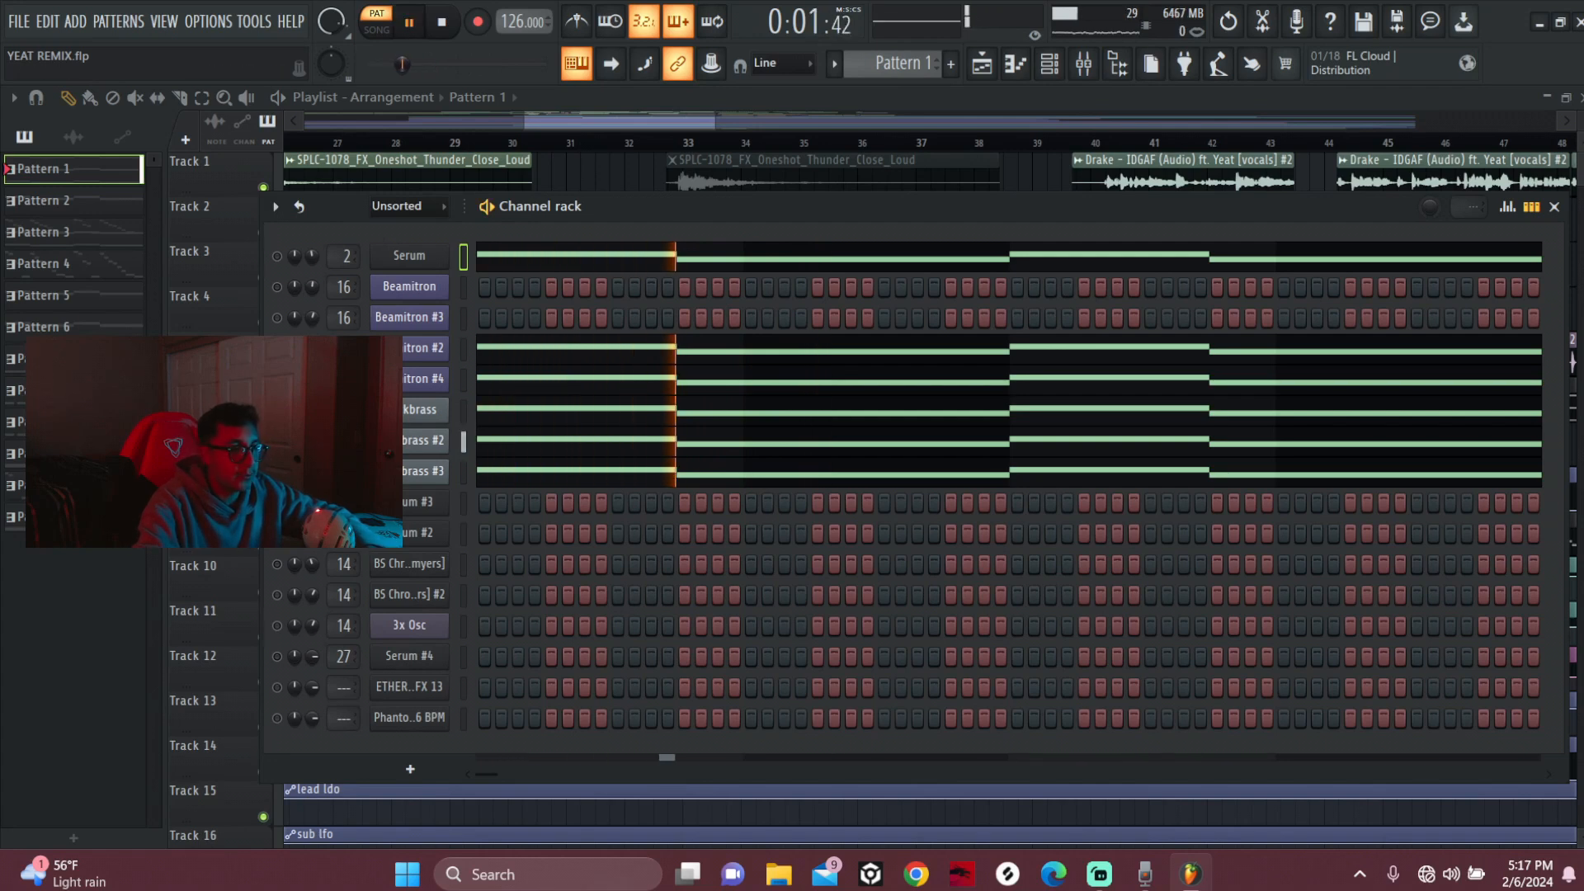
key(space)
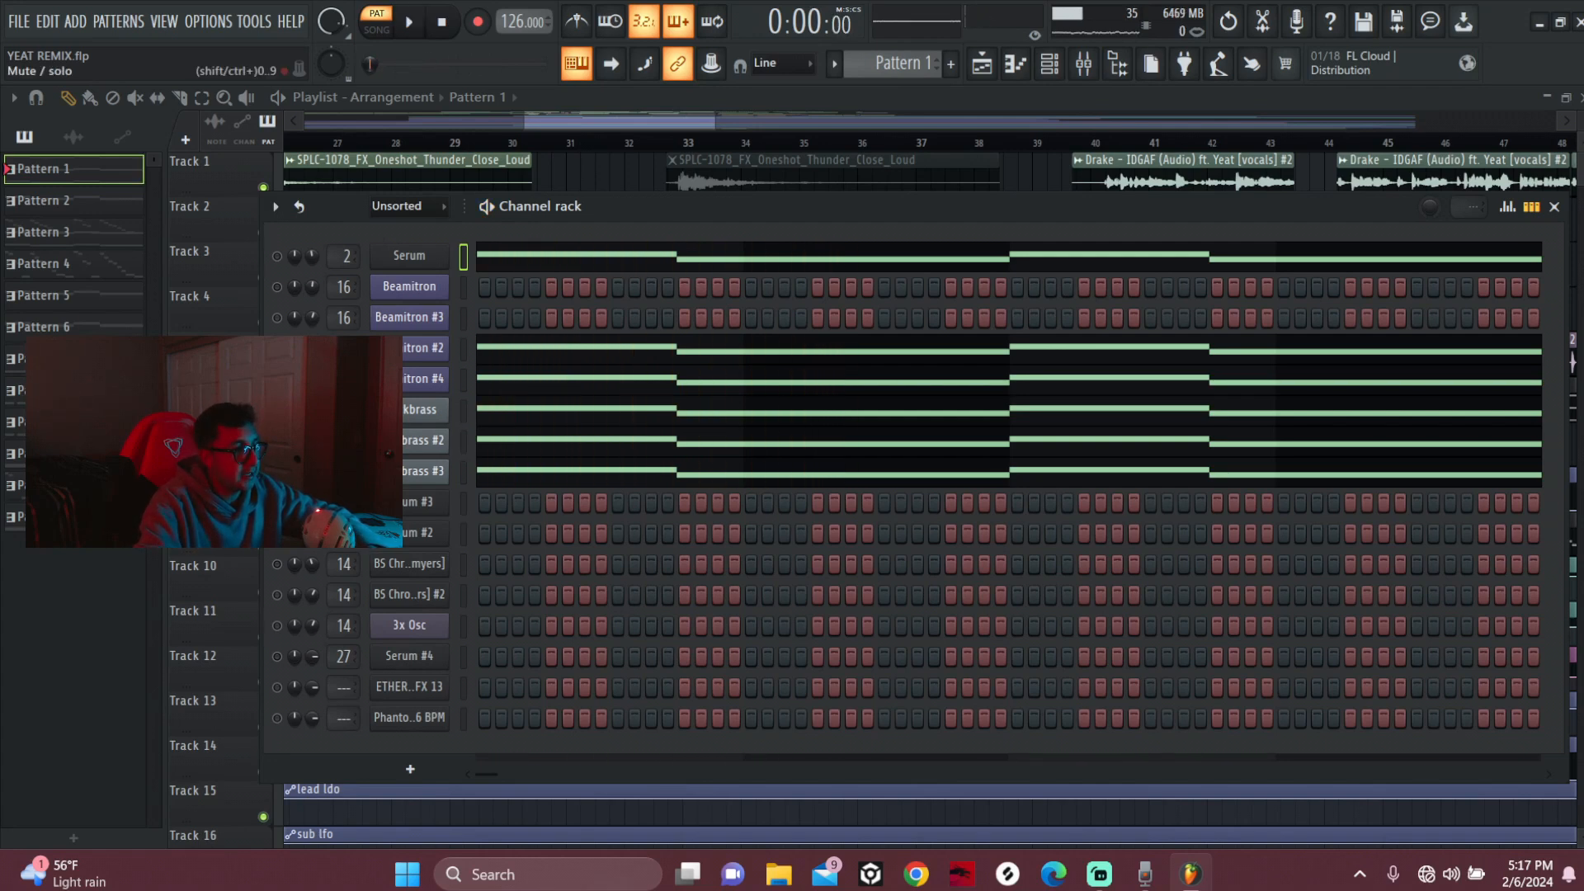
key(space)
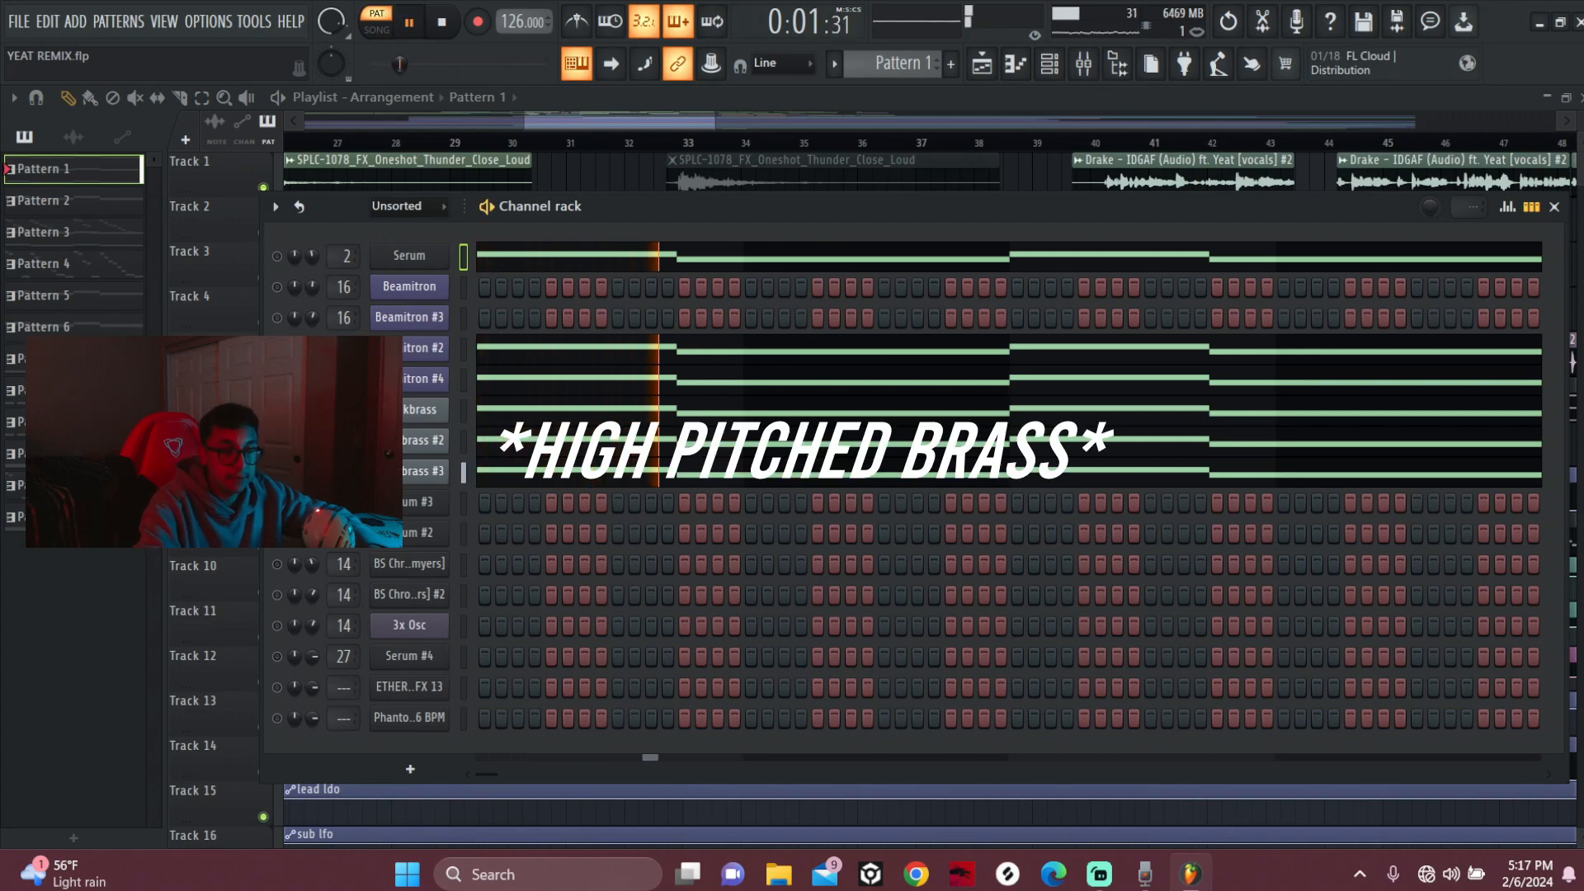
key(space)
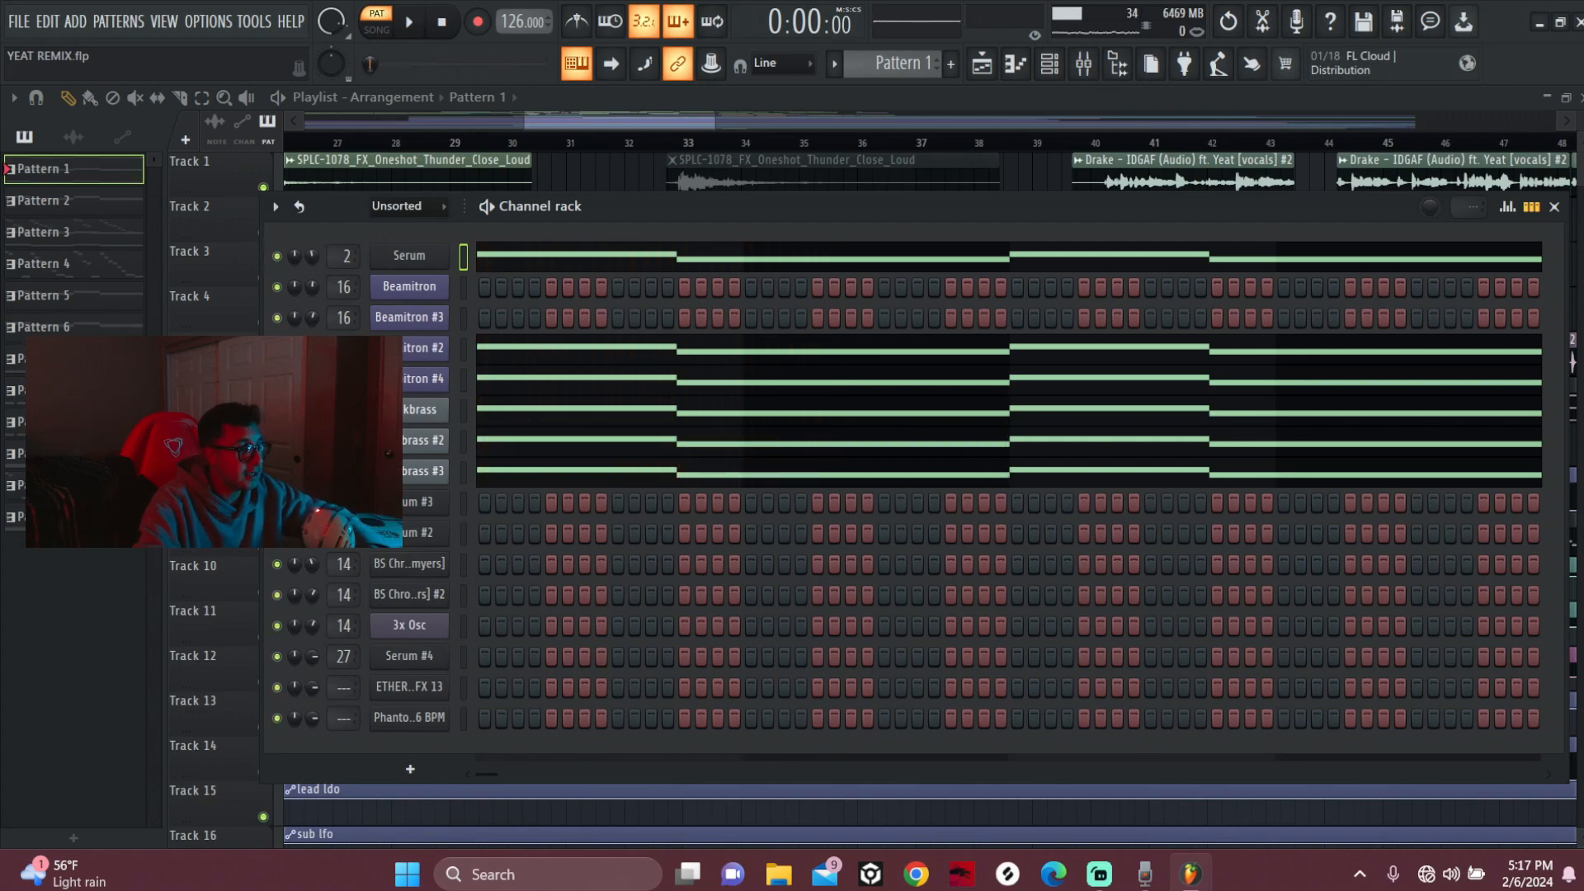
key(space)
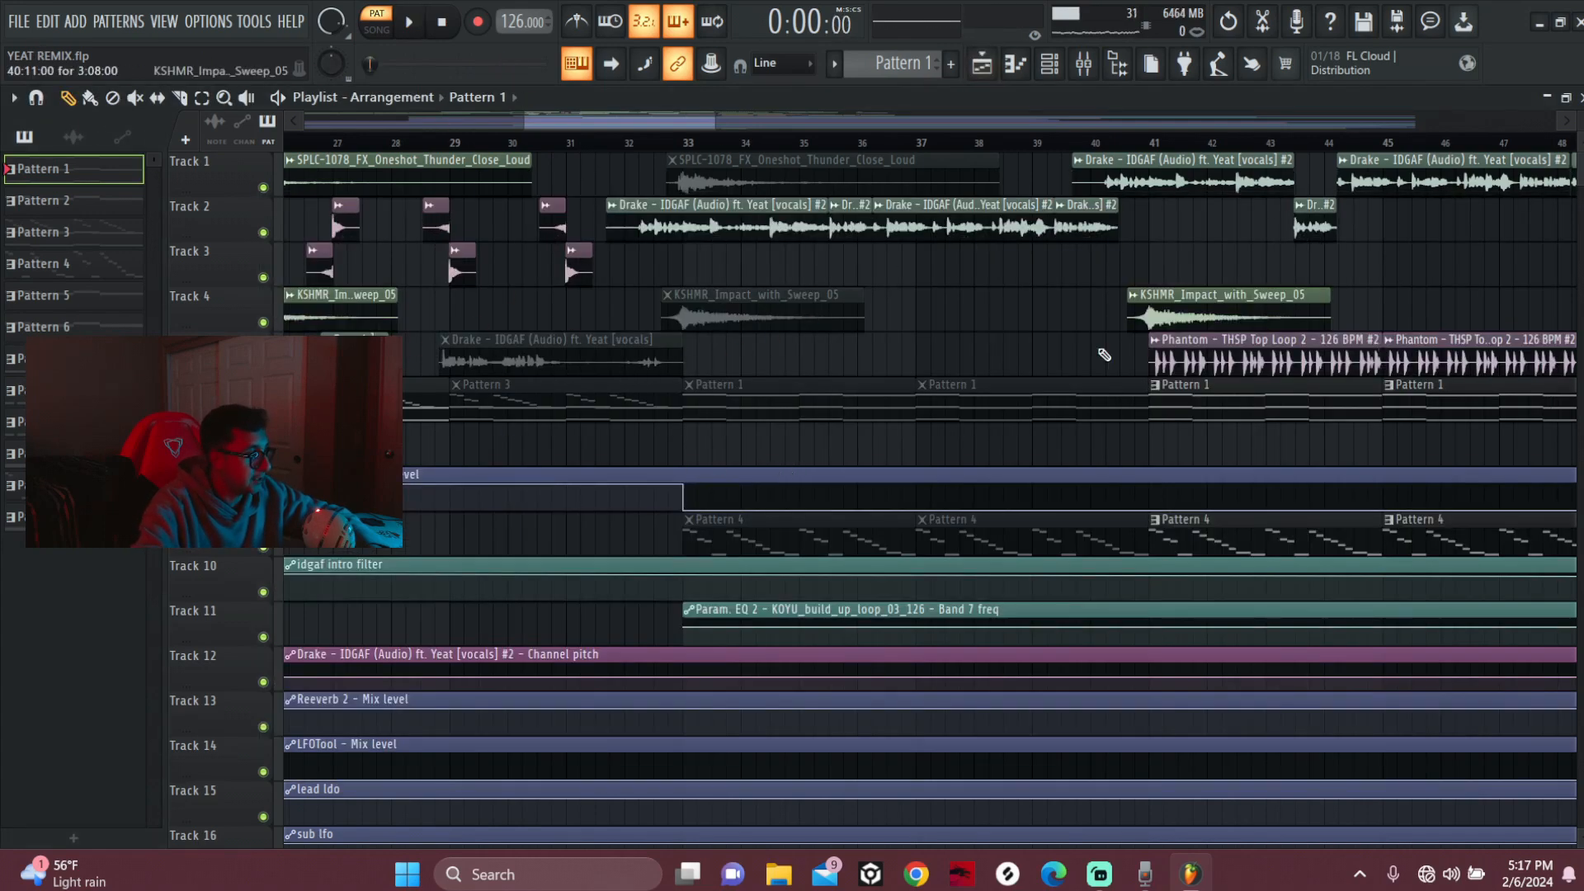
- Select the Pattern 4 clip at bar 33, open its Beamitron channel's synth from the channel rack and audition the pattern
click(707, 538)
key(F6)
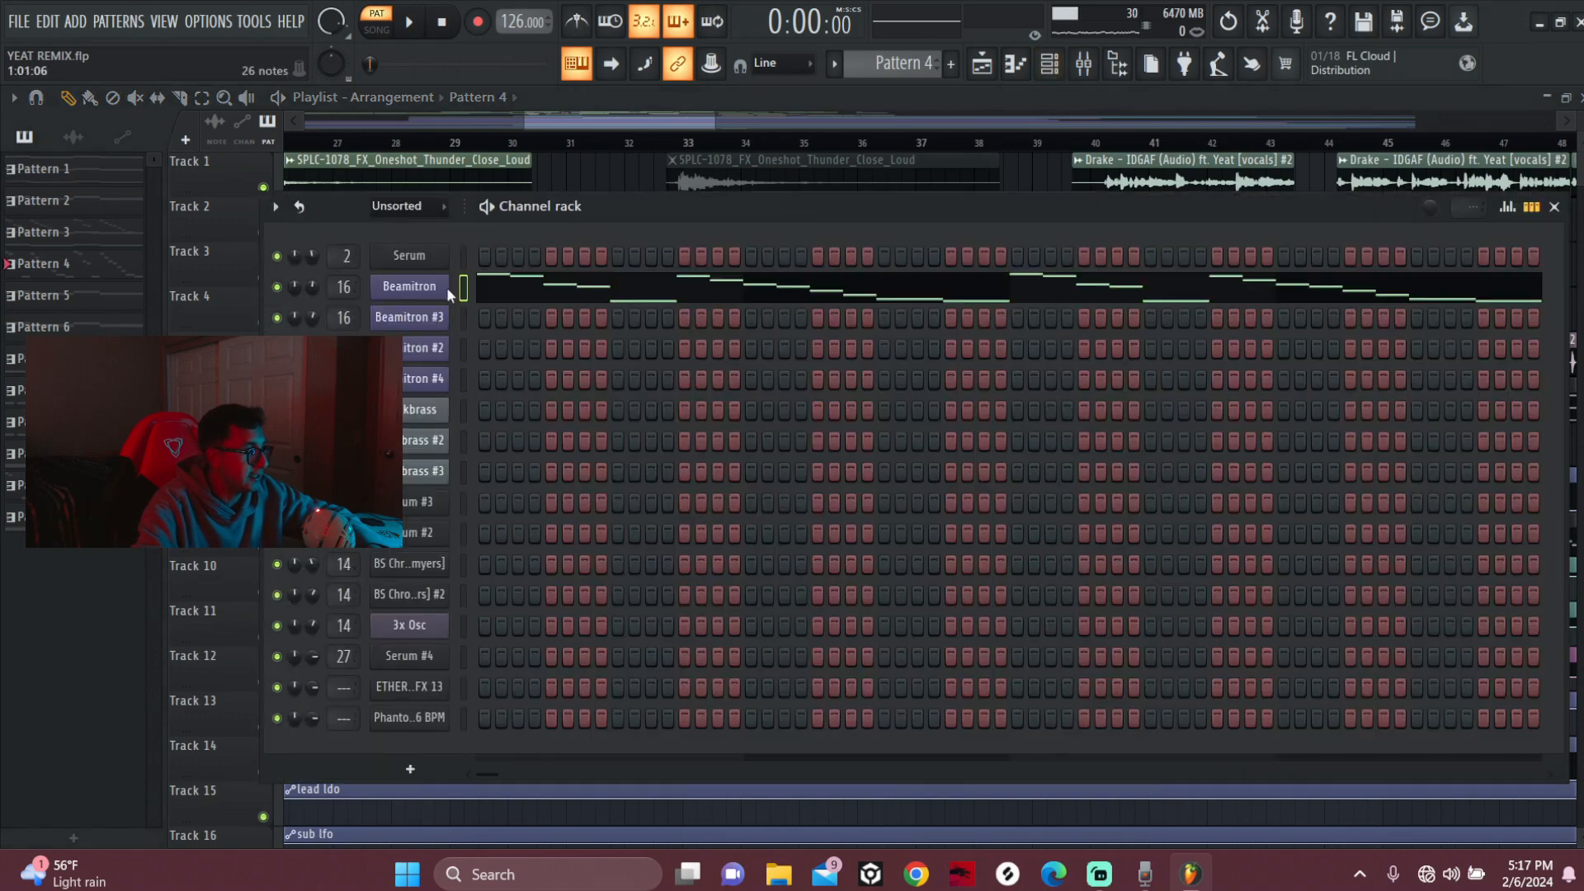
click(397, 289)
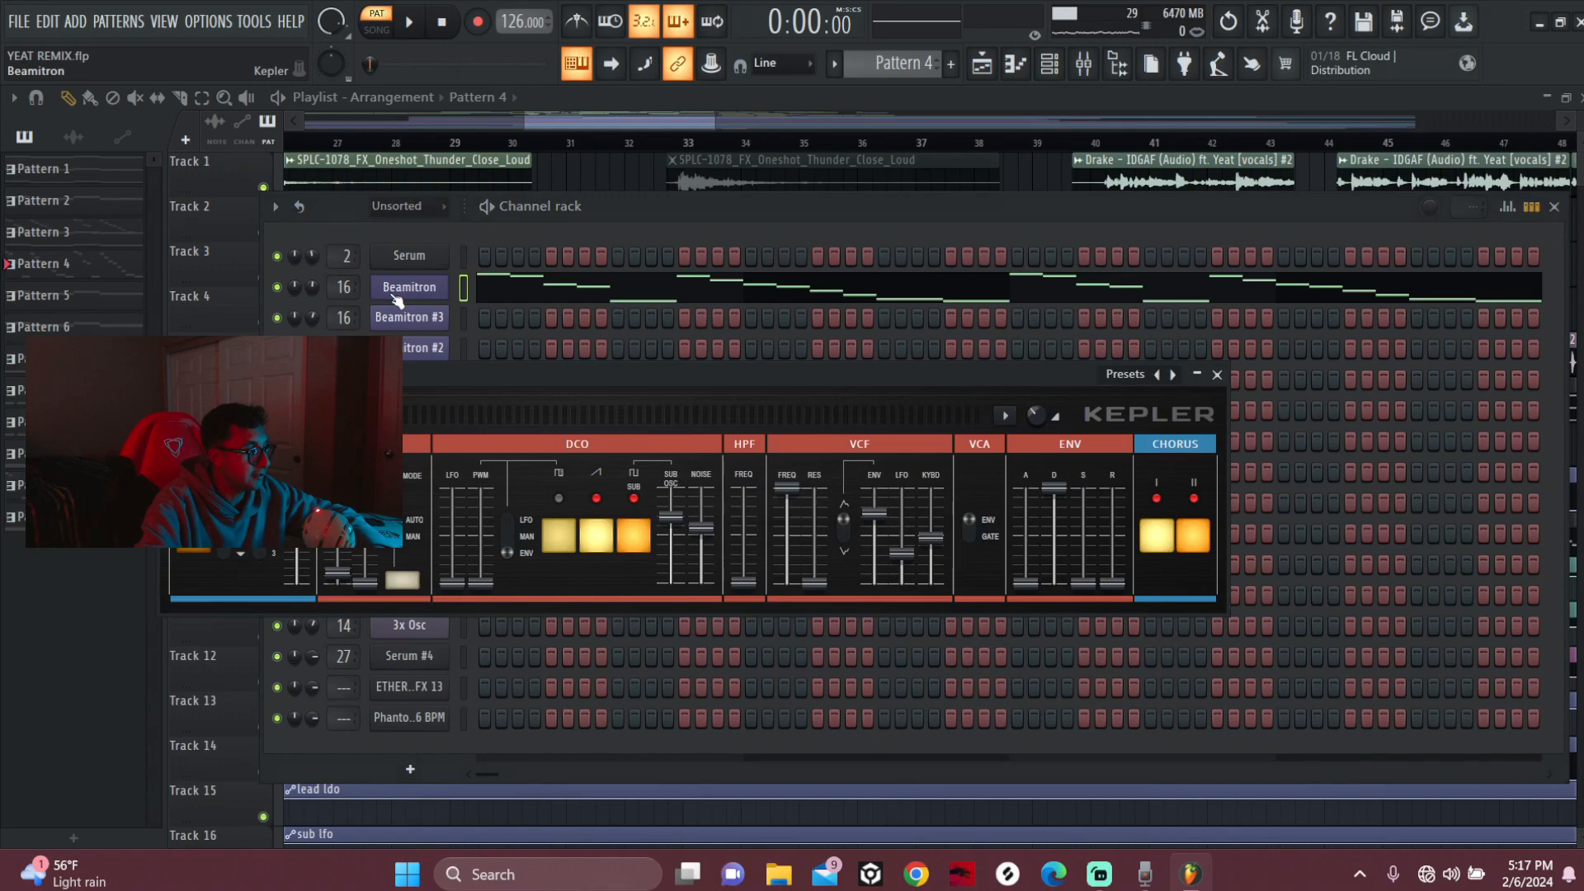
click(397, 28)
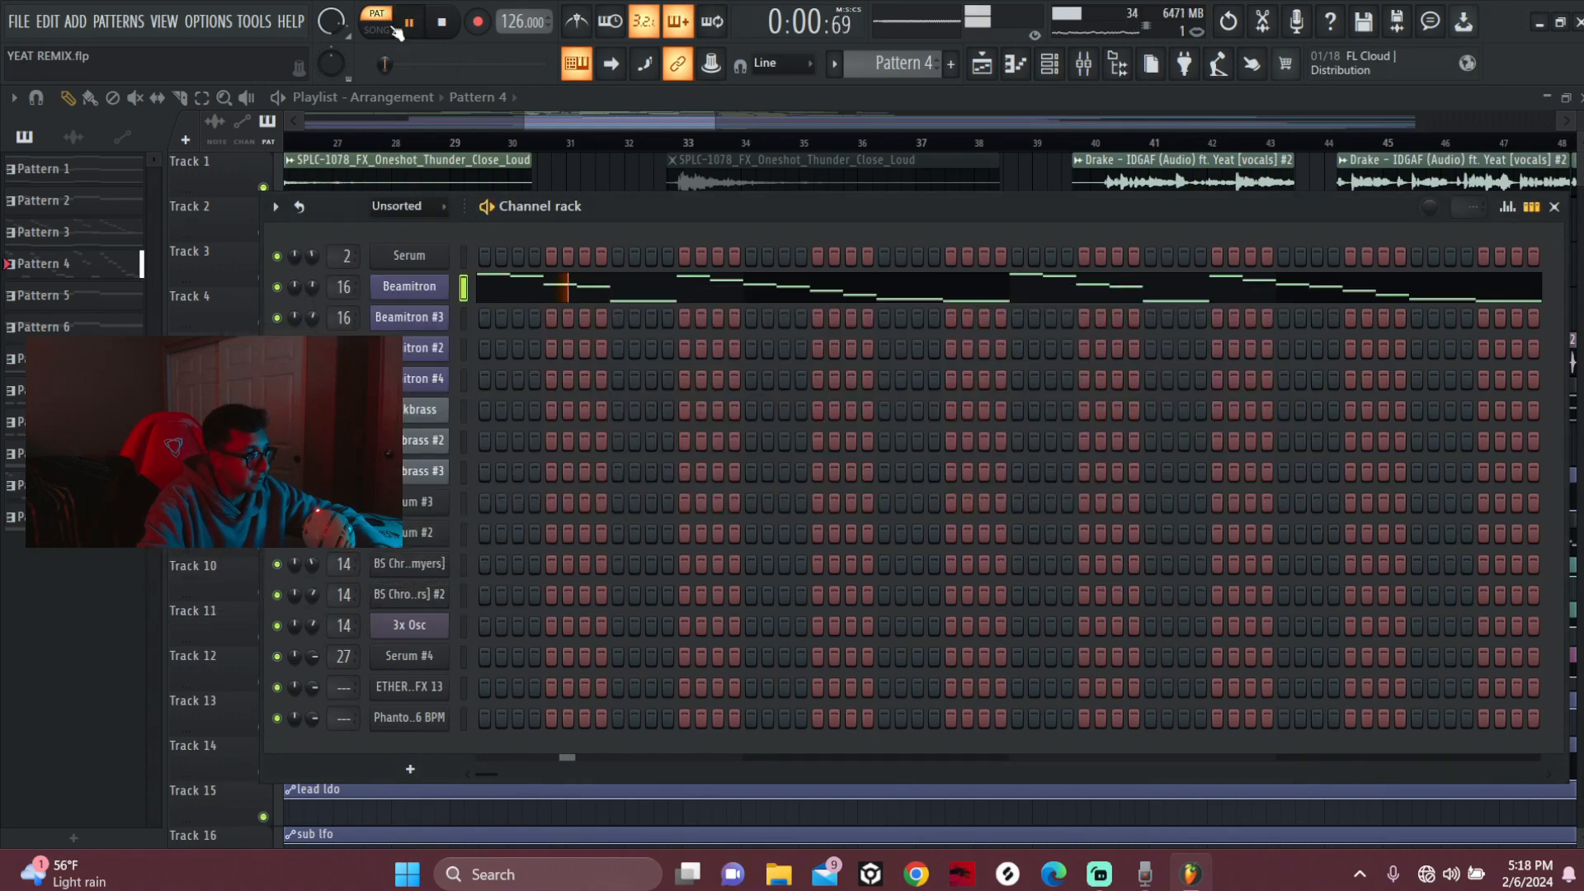
key(space)
- Return to the playlist and unmute the KSHMR_Impact_with_Sweep_05 clip on Track 4 near bar 33
click(996, 62)
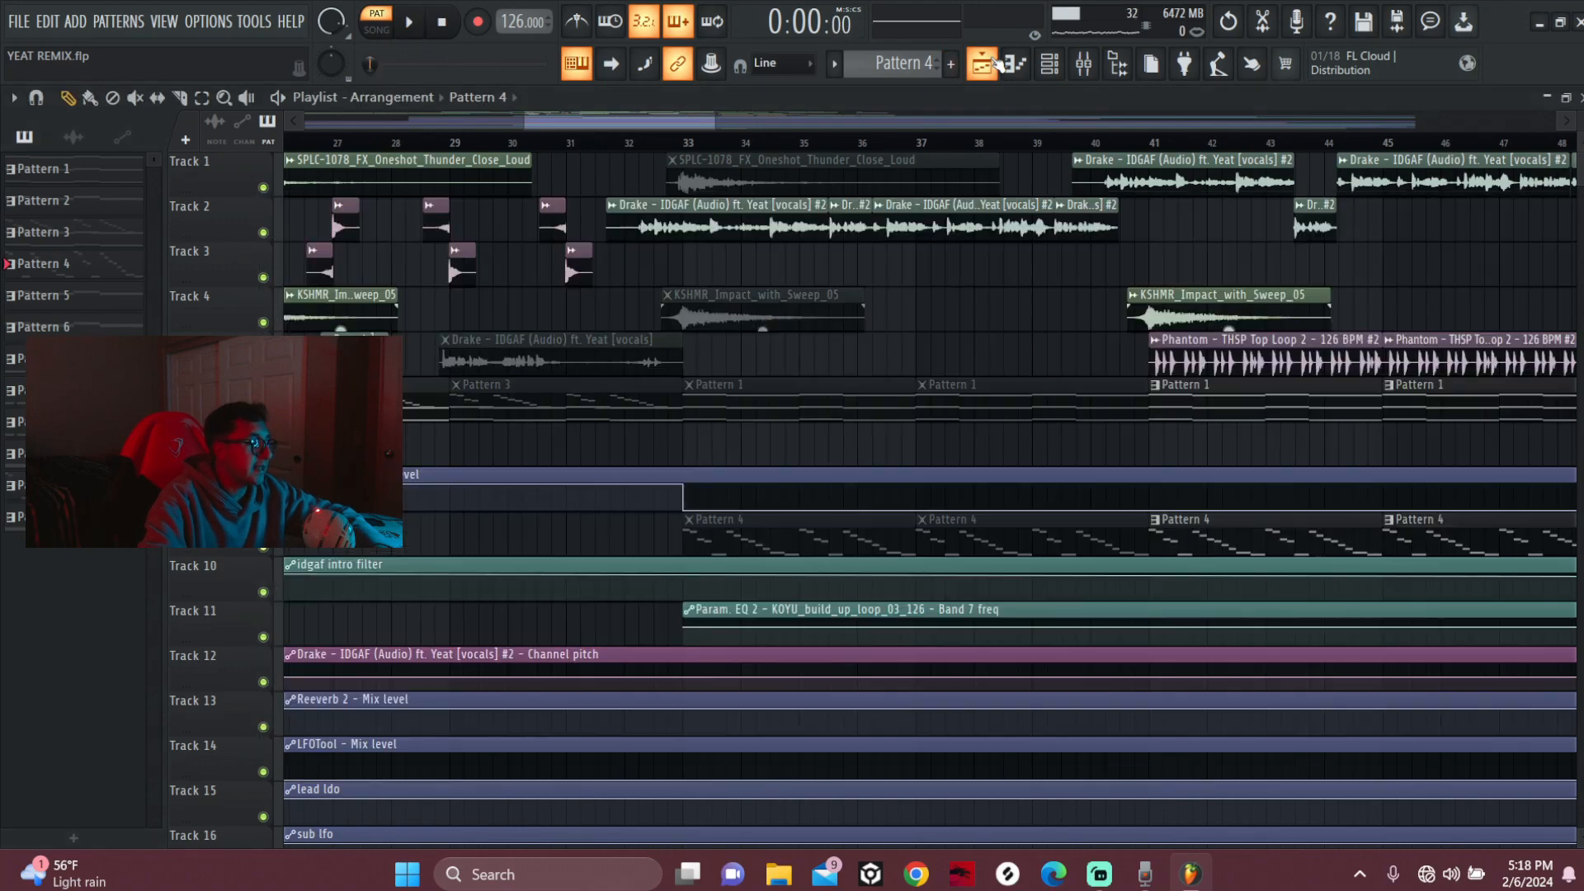
click(761, 326)
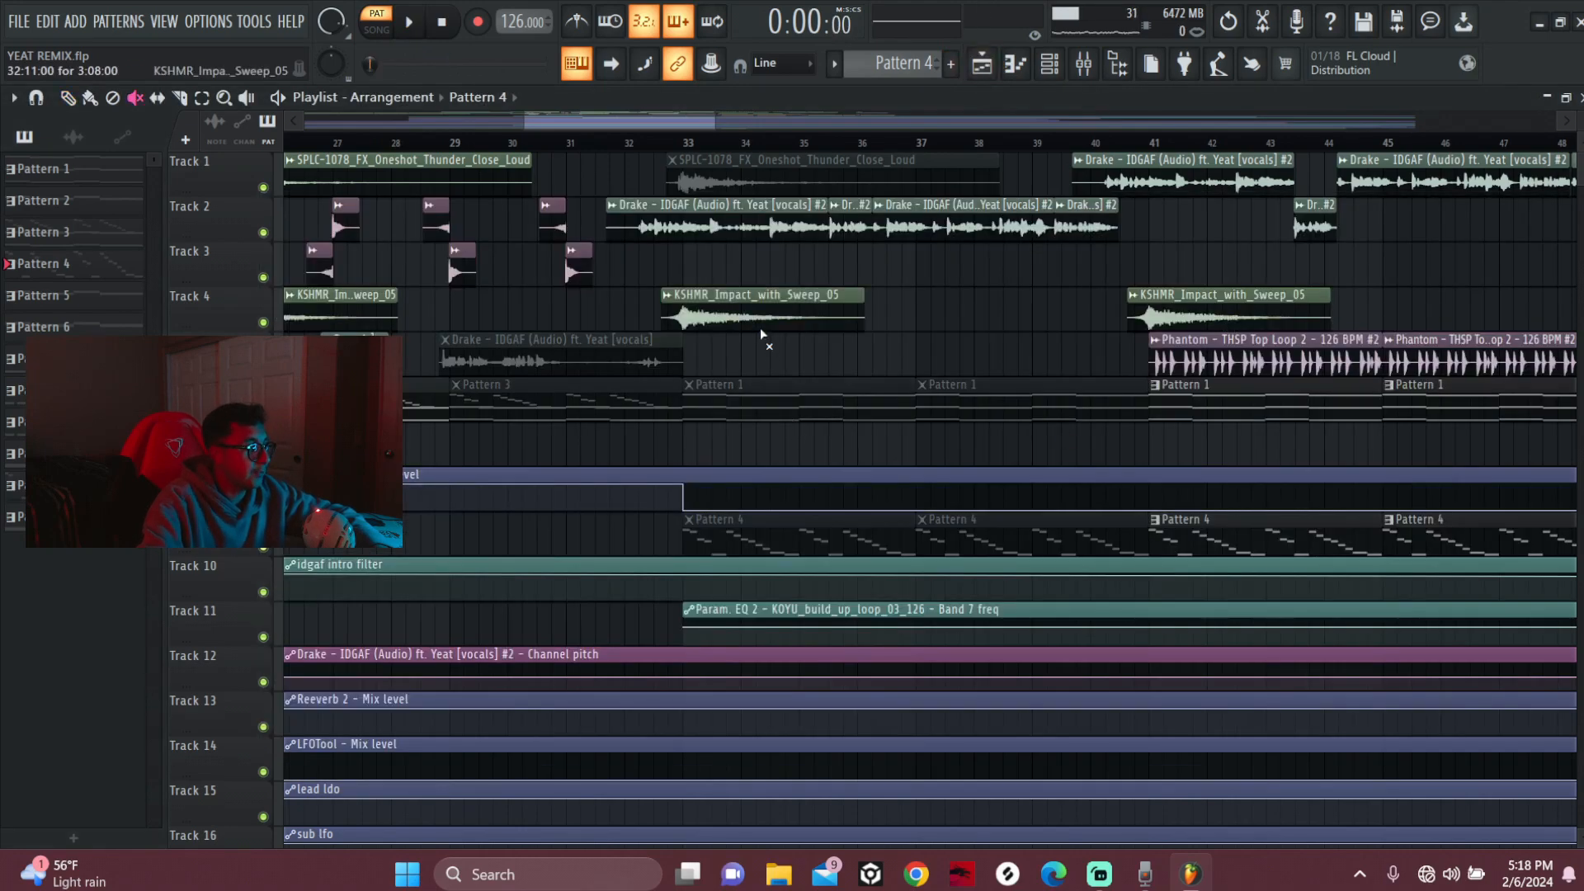